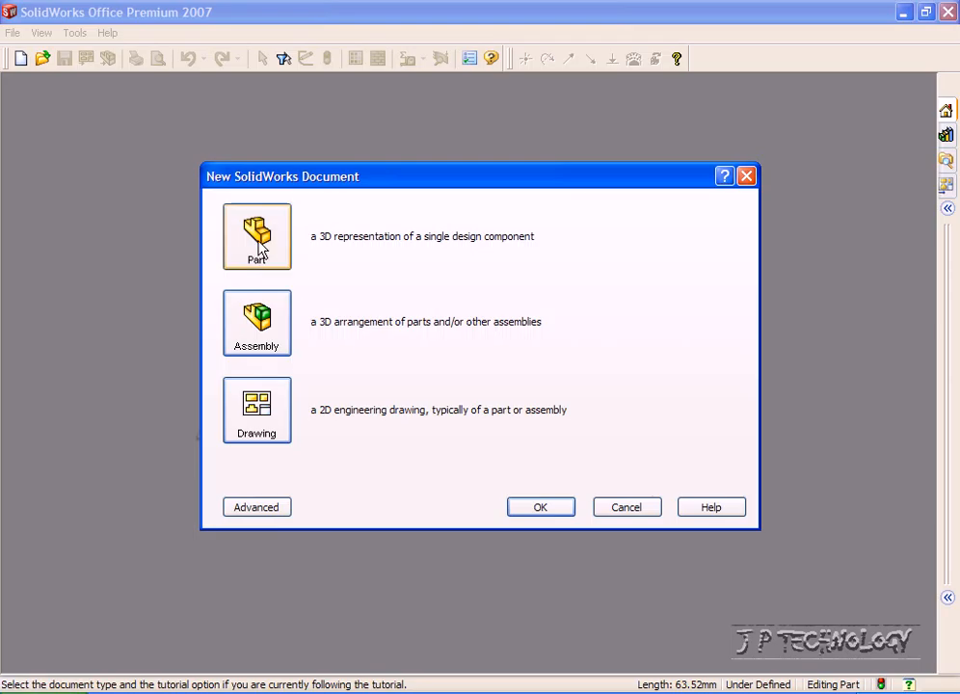
Create a new part document and start a sketch on the Front Plane
left_click(542, 507)
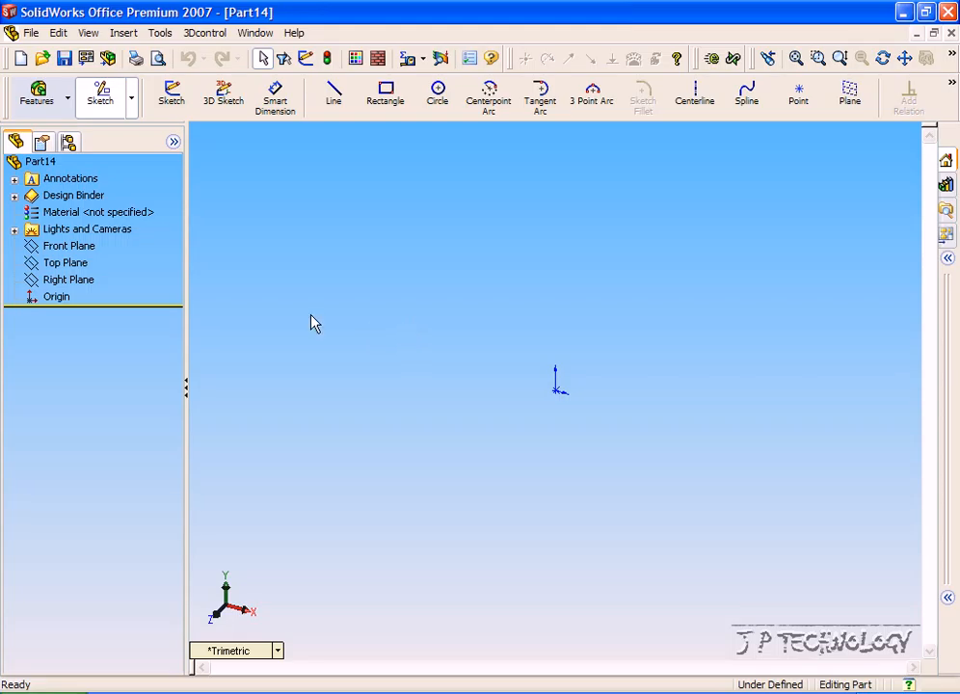
left_click(168, 92)
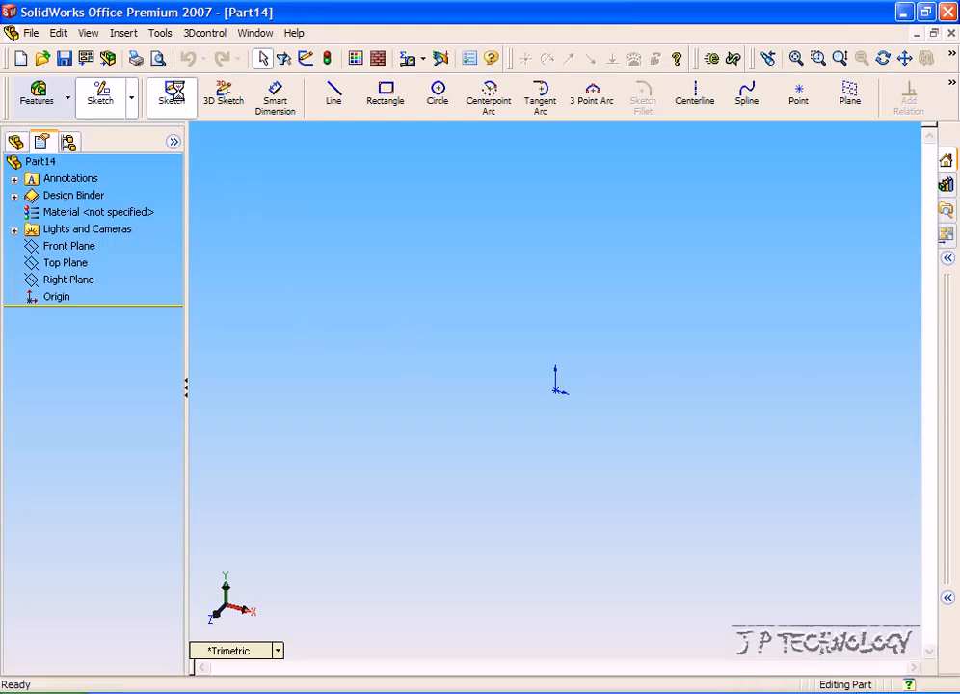
left_click(439, 250)
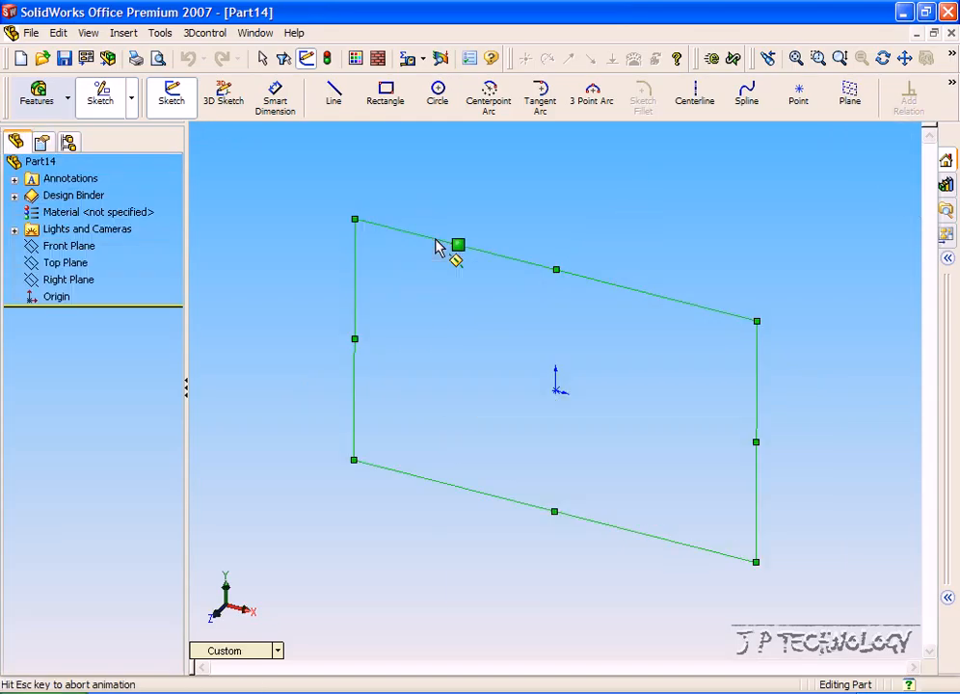
Sketch three connected lines from the origin: up to an apex, down to a lower-right corner, and across to an open lower-left endpoint
left_click(333, 92)
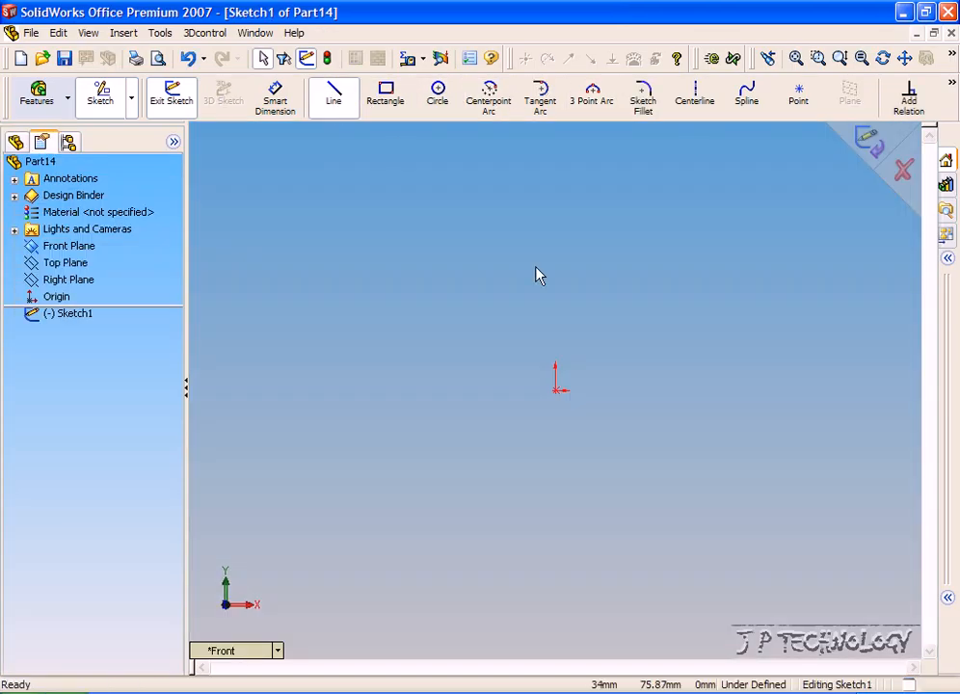
left_click(556, 389)
left_click(659, 190)
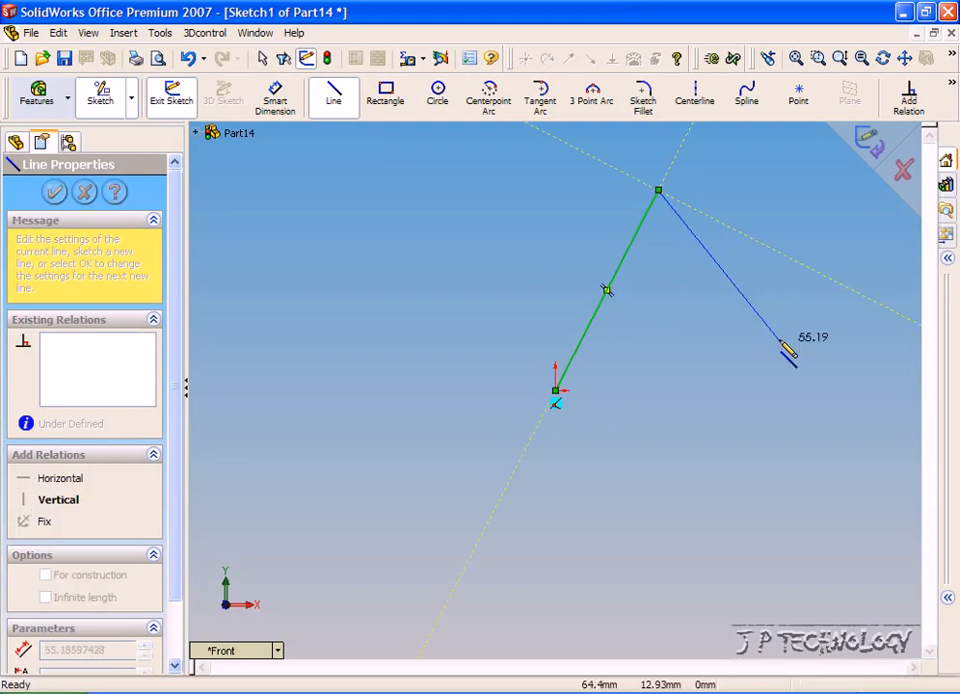
left_click(823, 521)
double_click(397, 596)
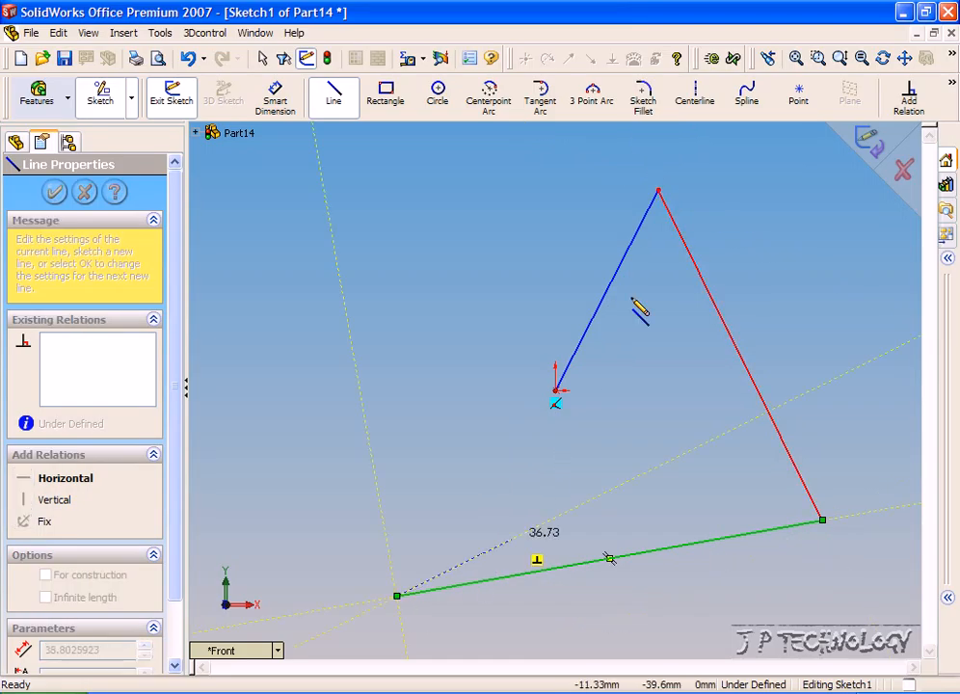
Close the profile with a 3 Point Arc of about 37 mm radius bulging outward between the origin and the open line end
left_click(592, 94)
left_click(556, 401)
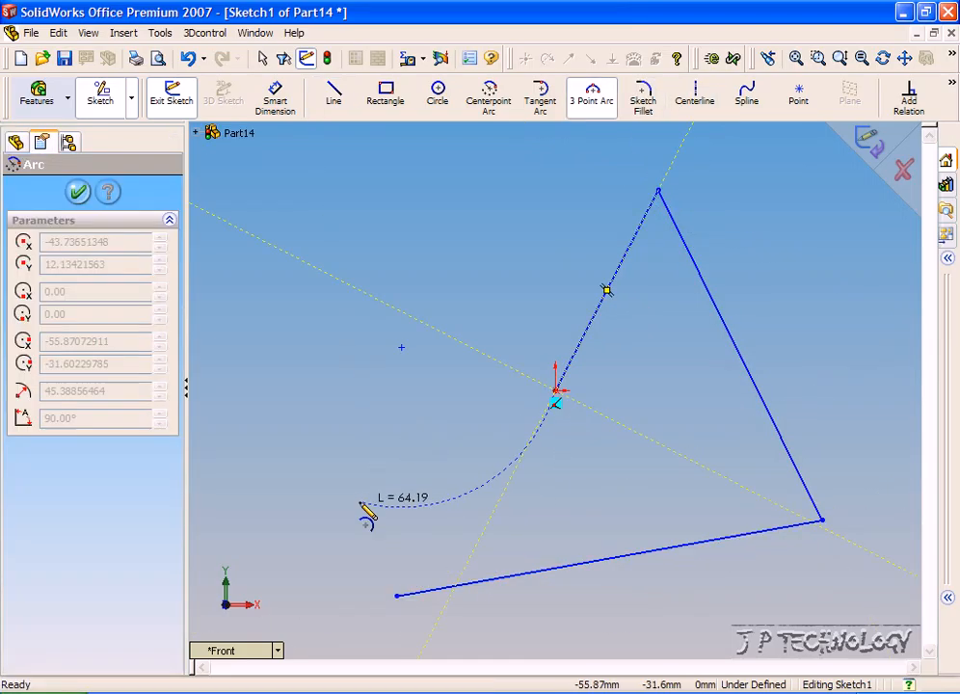
left_click(396, 596)
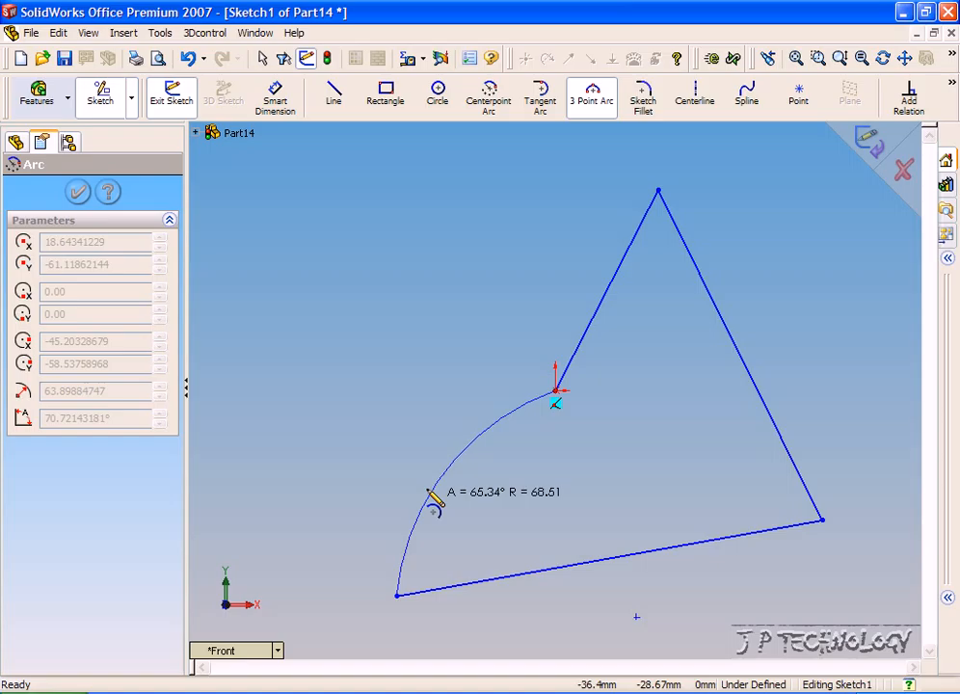
left_click(383, 423)
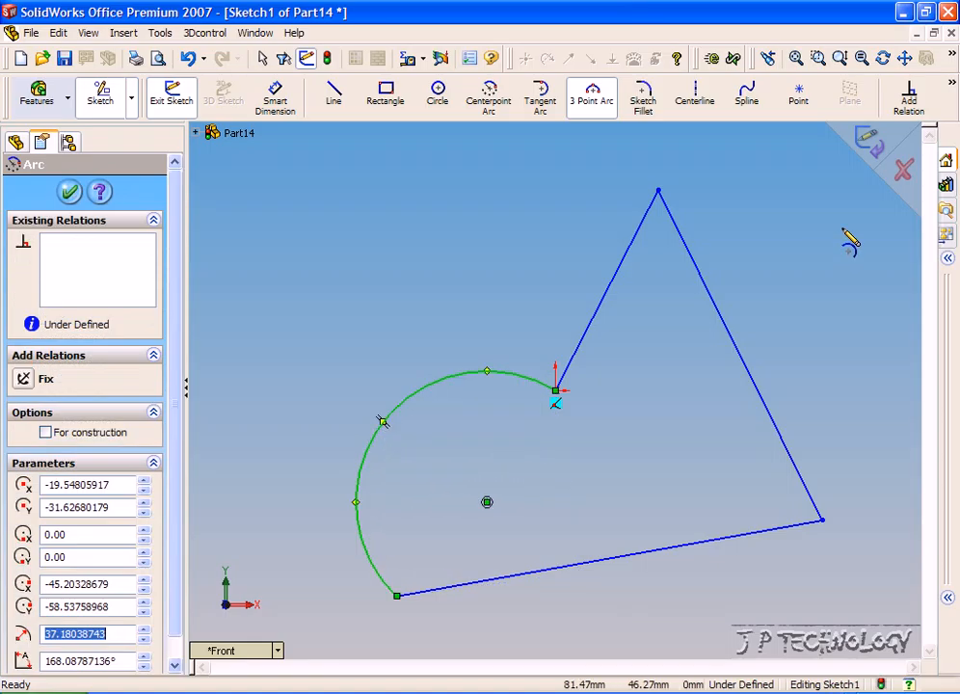
left_click(69, 192)
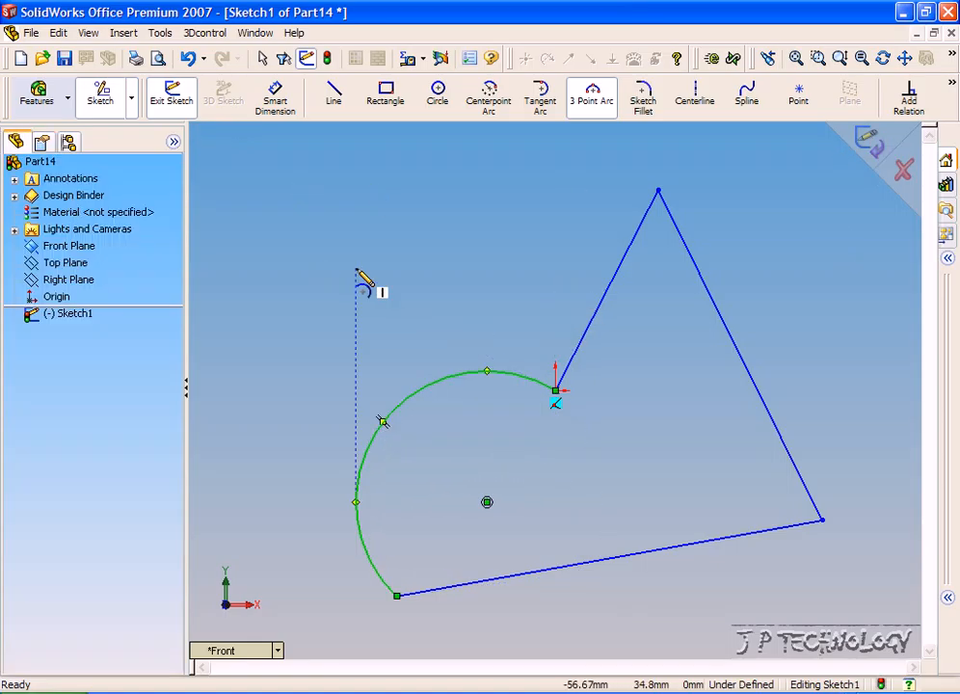
mouse_move(493, 300)
middle_mouse_down()
mouse_move(529, 329)
mouse_move(500, 311)
middle_mouse_up()
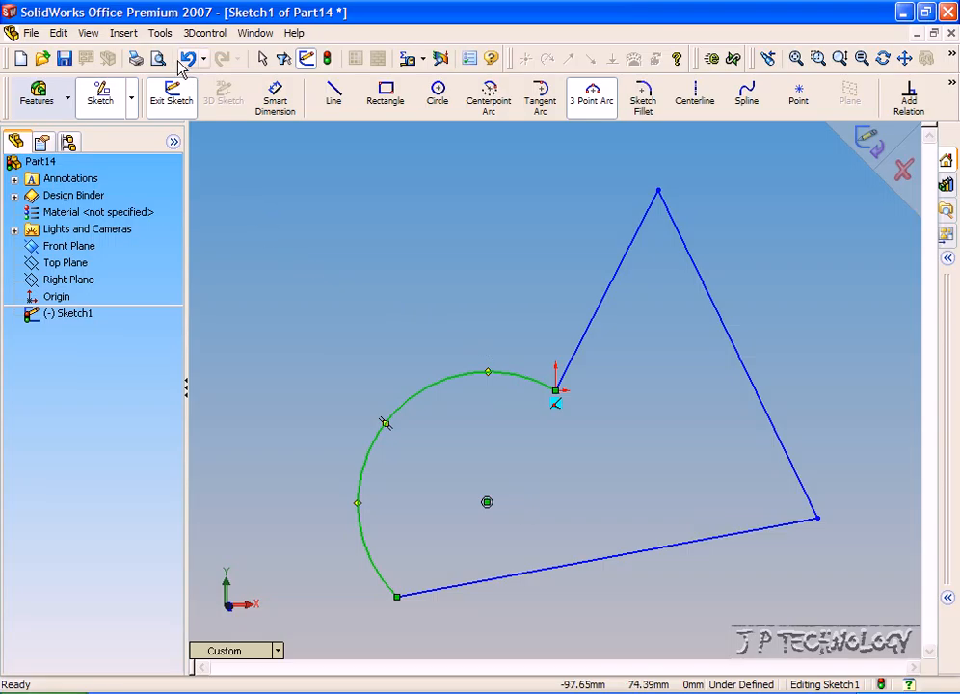
Start the Rotate sketch tool and select the arc and all three lines as the entities to rotate
left_click(160, 35)
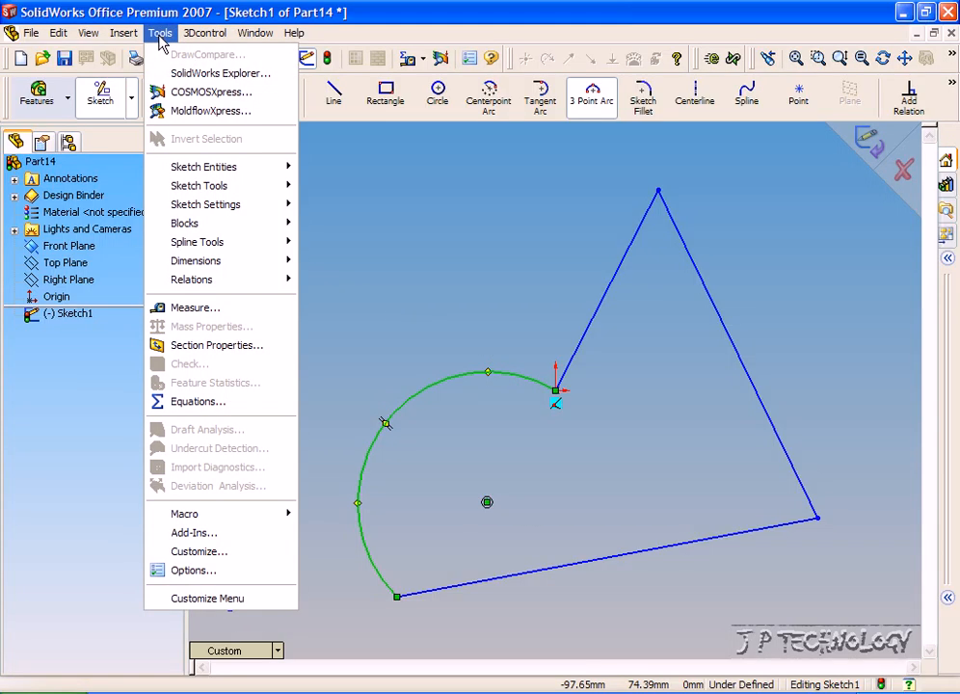
mouse_move(224, 190)
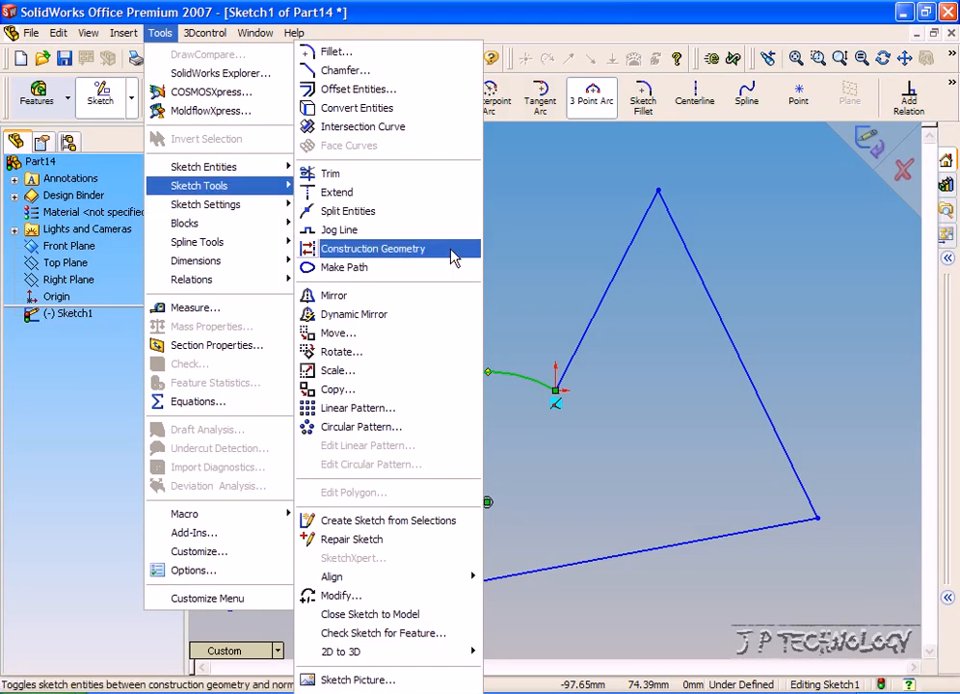
left_click(451, 353)
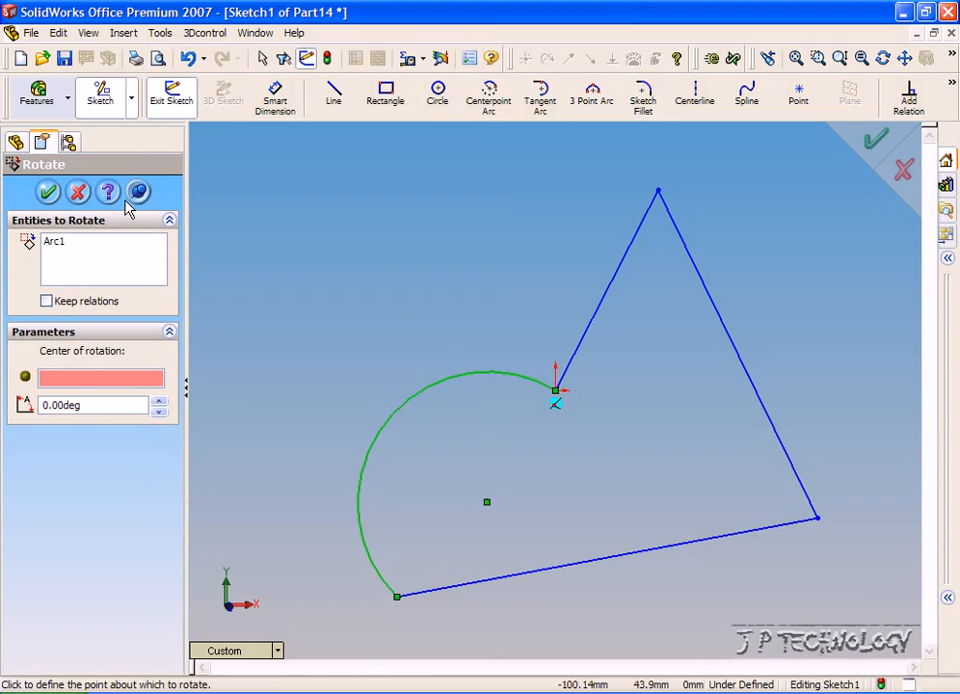
left_click(72, 246)
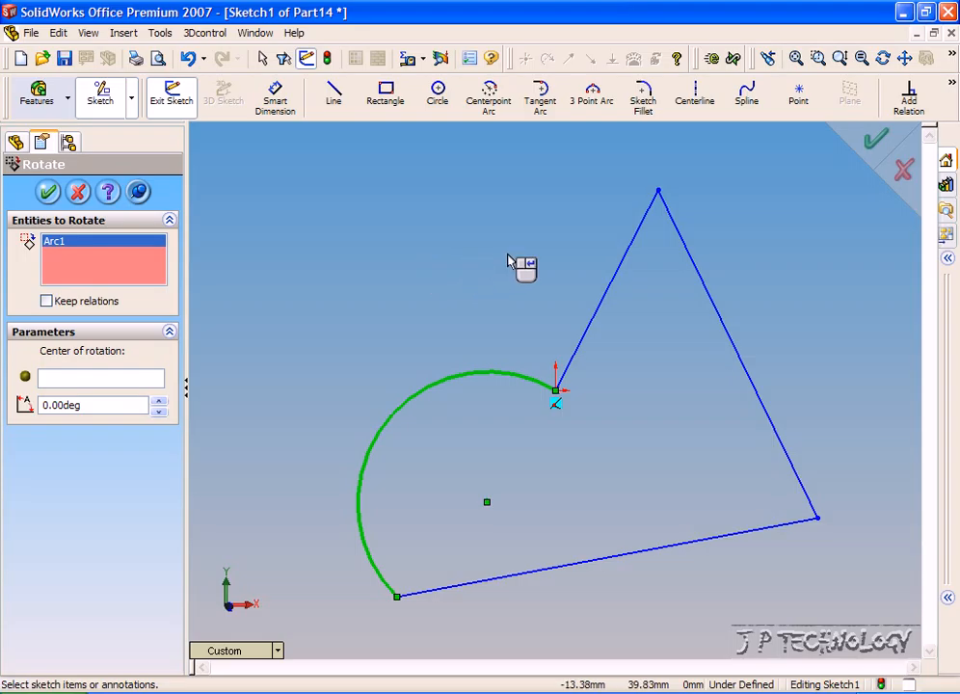
left_click(592, 325)
left_click(707, 290)
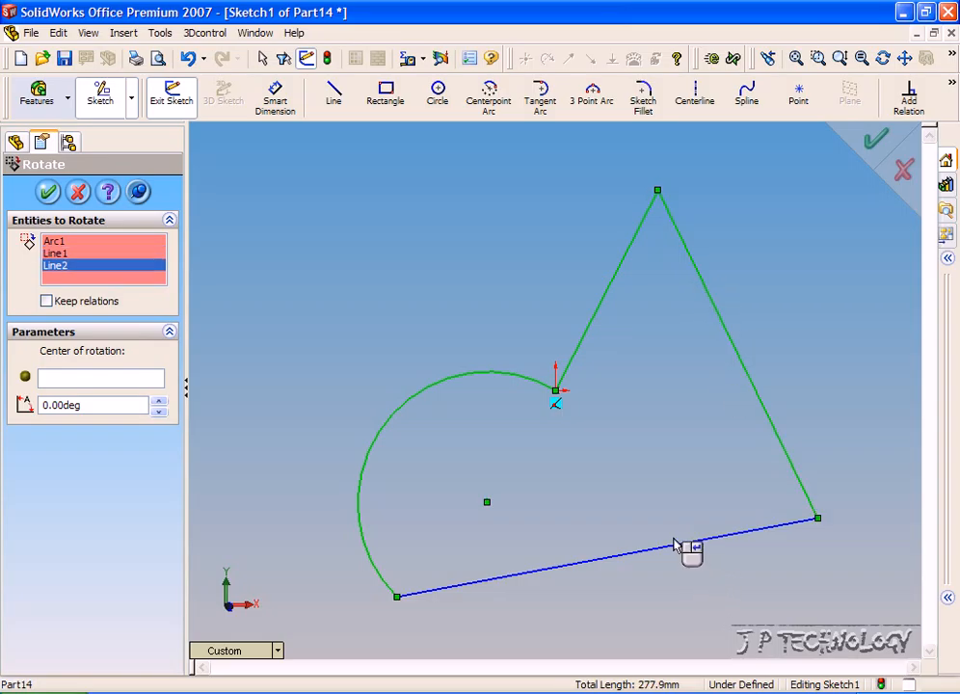
left_click(674, 547)
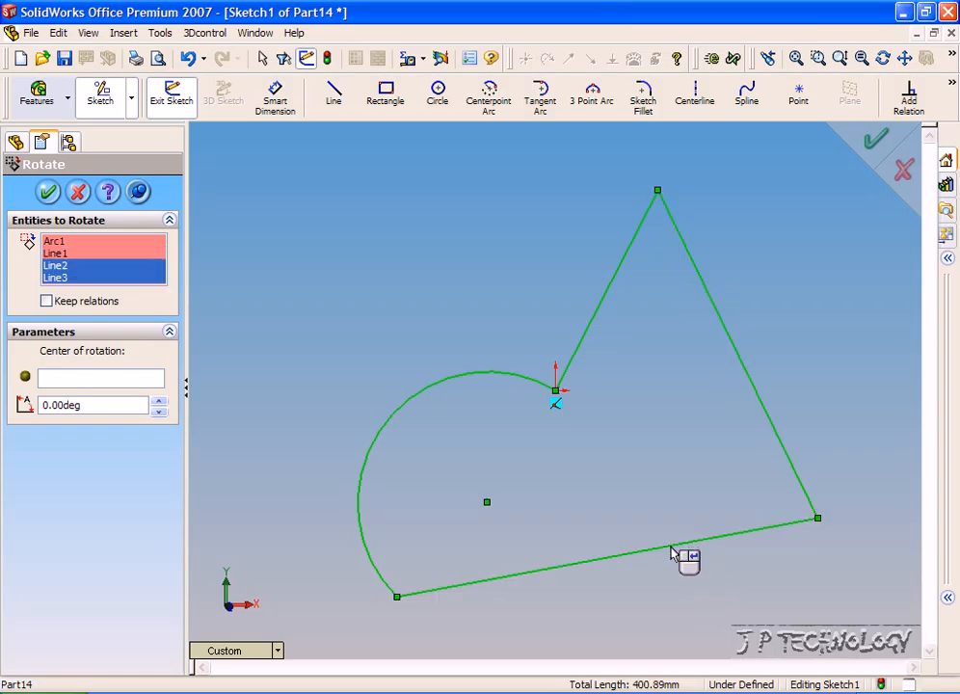
Rotate the whole profile by 90° about the upper apex where the first two lines meet
left_click(109, 379)
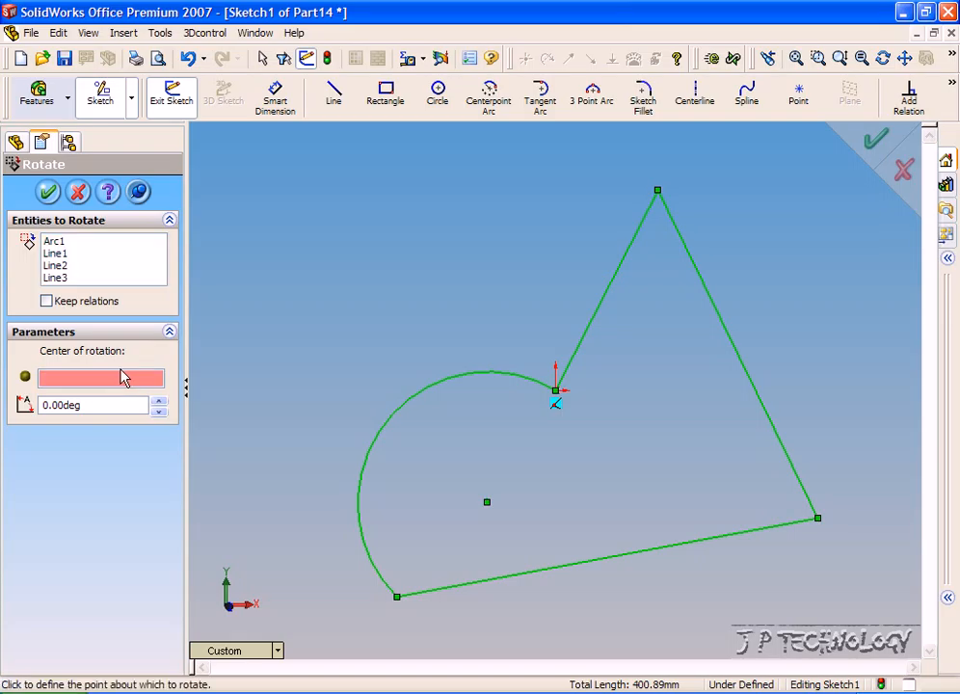
left_click(657, 191)
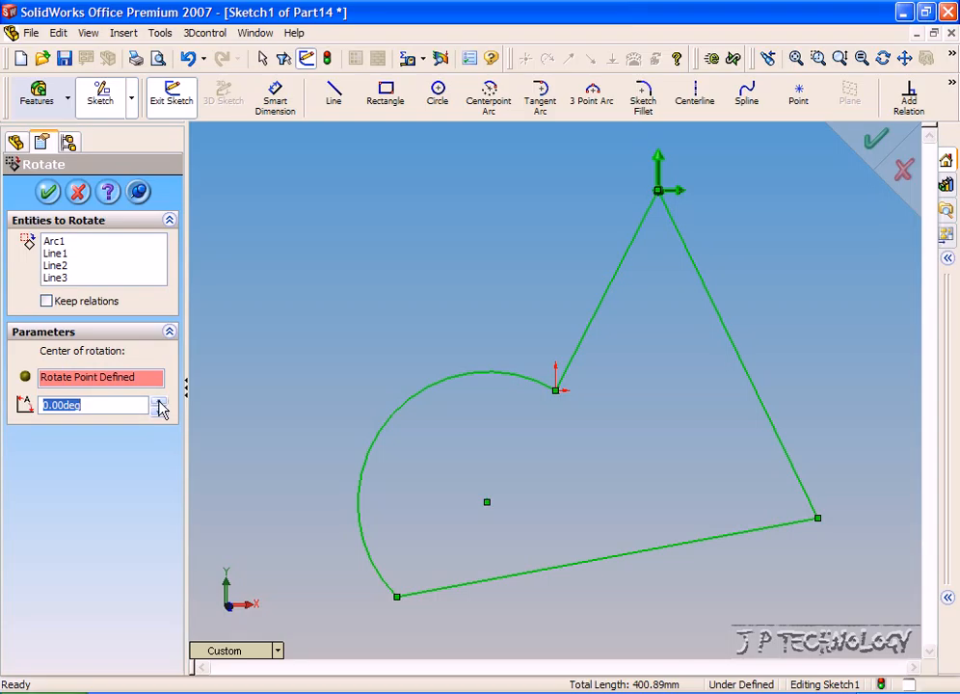
left_click_drag(160, 406, 160, 406)
scroll(531, 386, "up", 2)
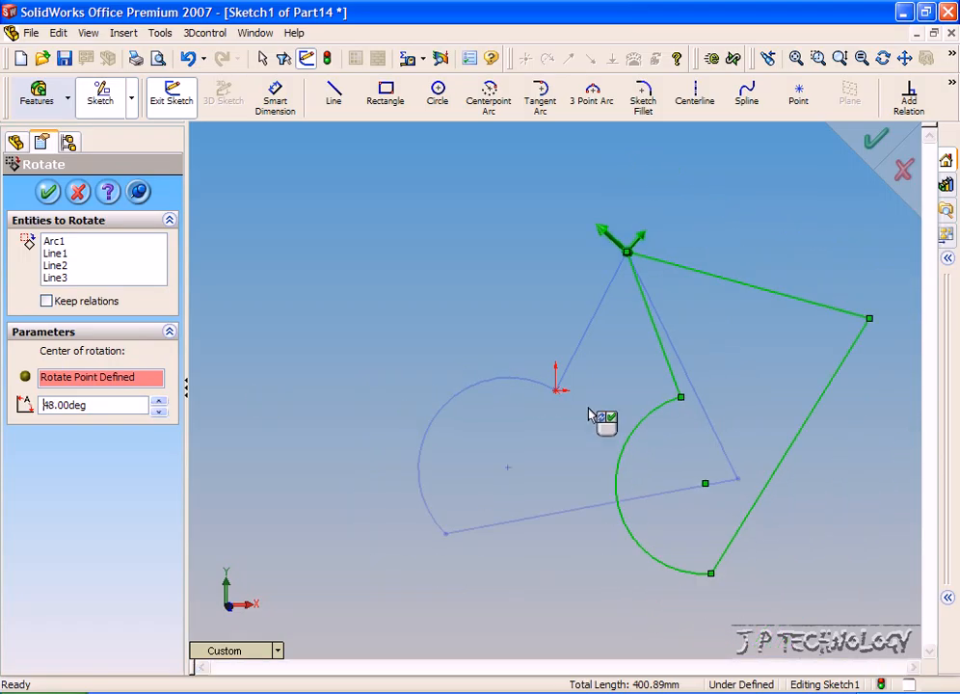
scroll(635, 441, "down", 1)
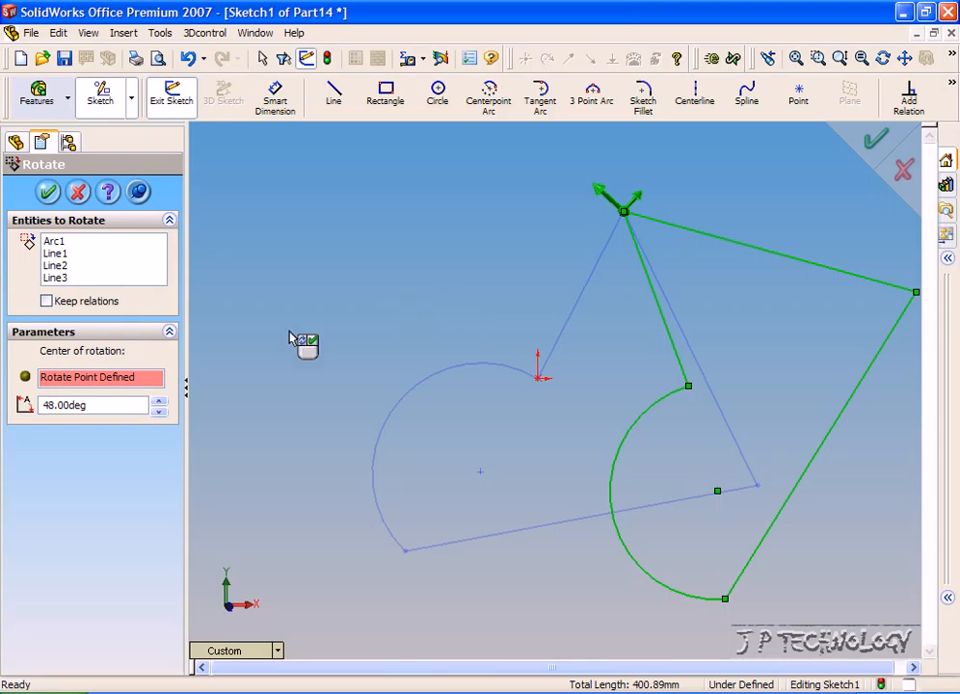
left_click_drag(162, 403, 163, 405)
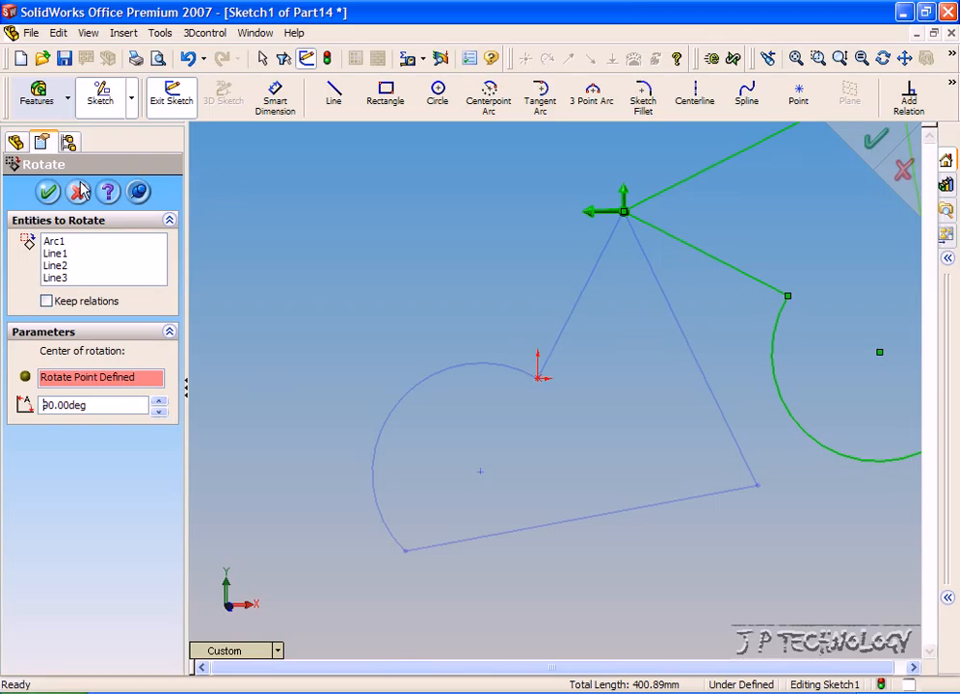
left_click(48, 192)
Remove the three lines from the entities to rotate, keeping only the arc
scroll(853, 401, "up", 3)
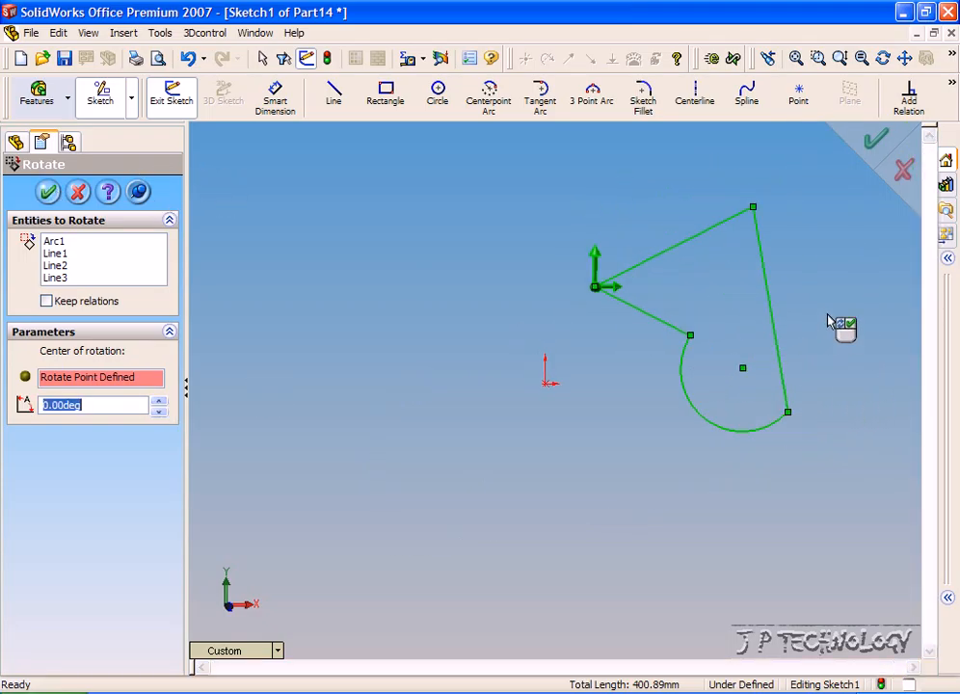
scroll(827, 315, "down", 2)
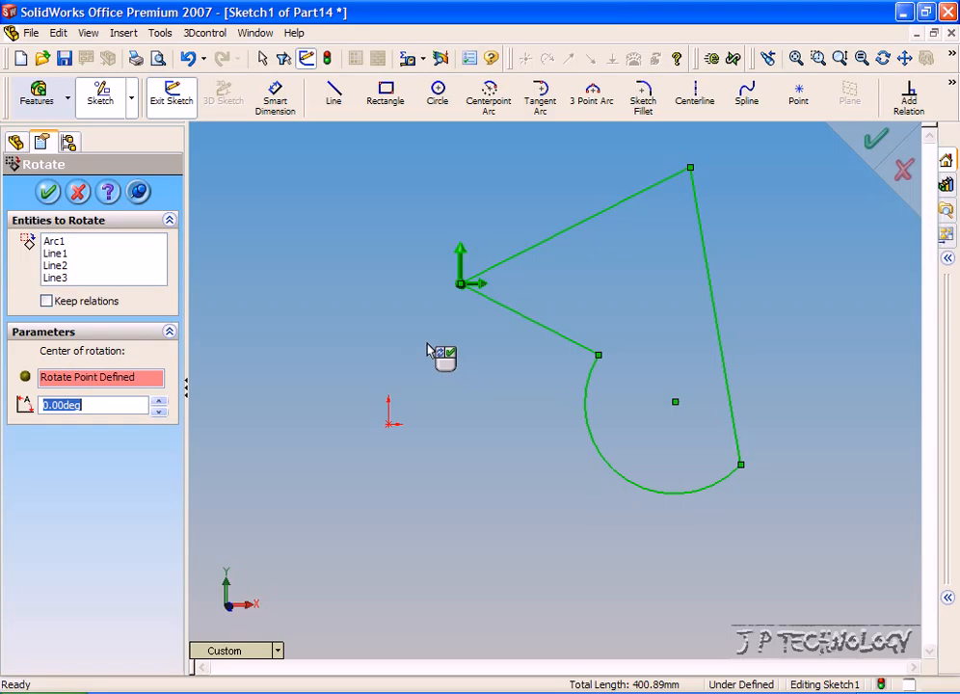
left_click(80, 277)
left_click(80, 279)
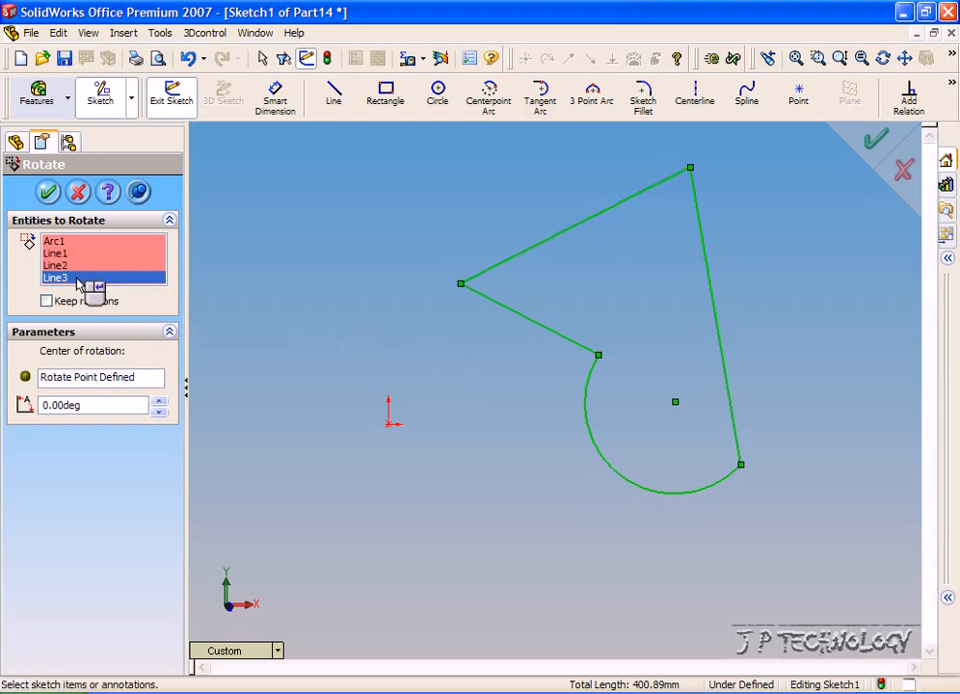
key("Delete")
left_click(74, 266)
key("Delete")
left_click(69, 254)
key("Delete")
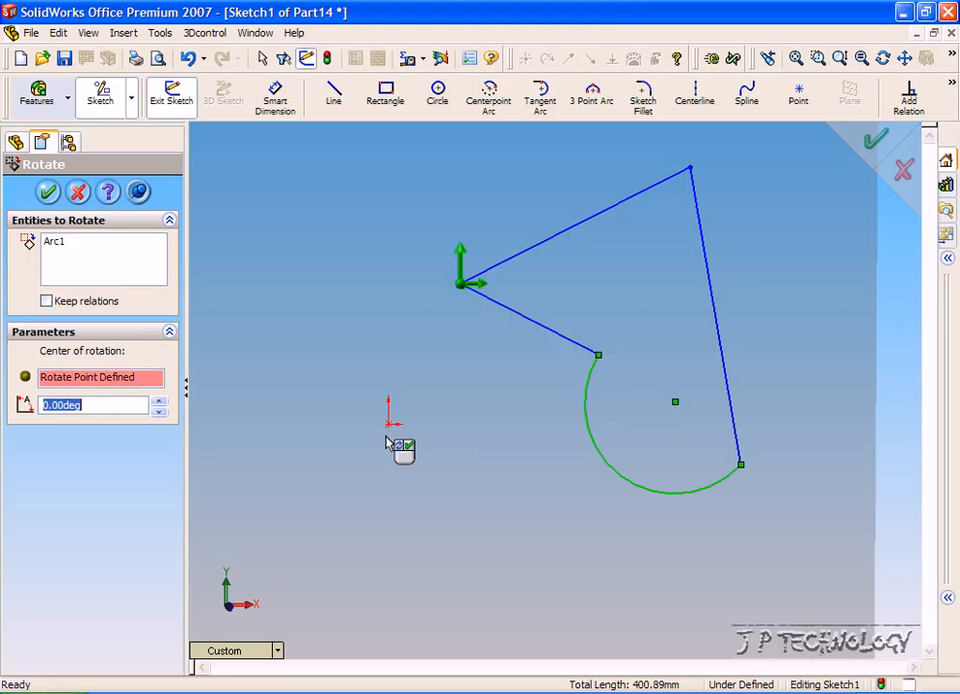
Replace the center of rotation with the arc's center point and preview the arc rotated by 213°
left_click(96, 387)
key("Delete")
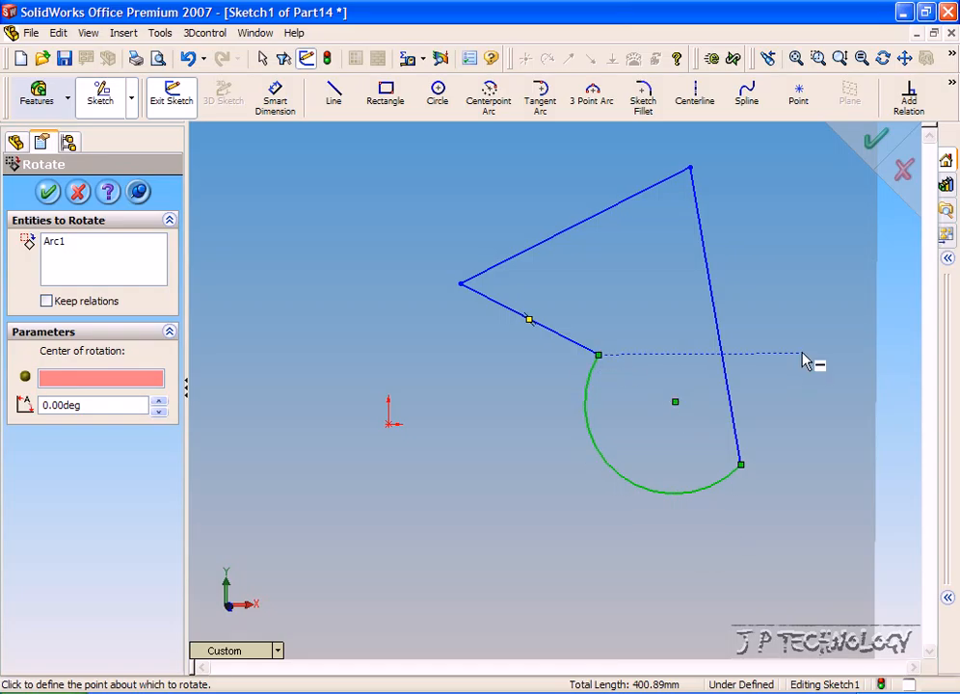
left_click(680, 406)
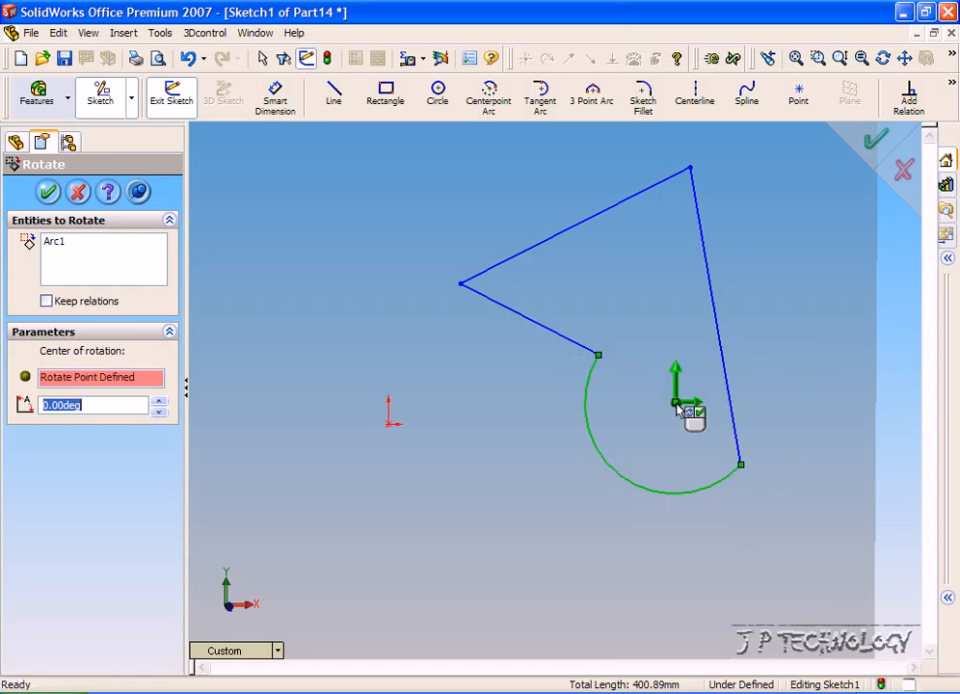
left_click(159, 402)
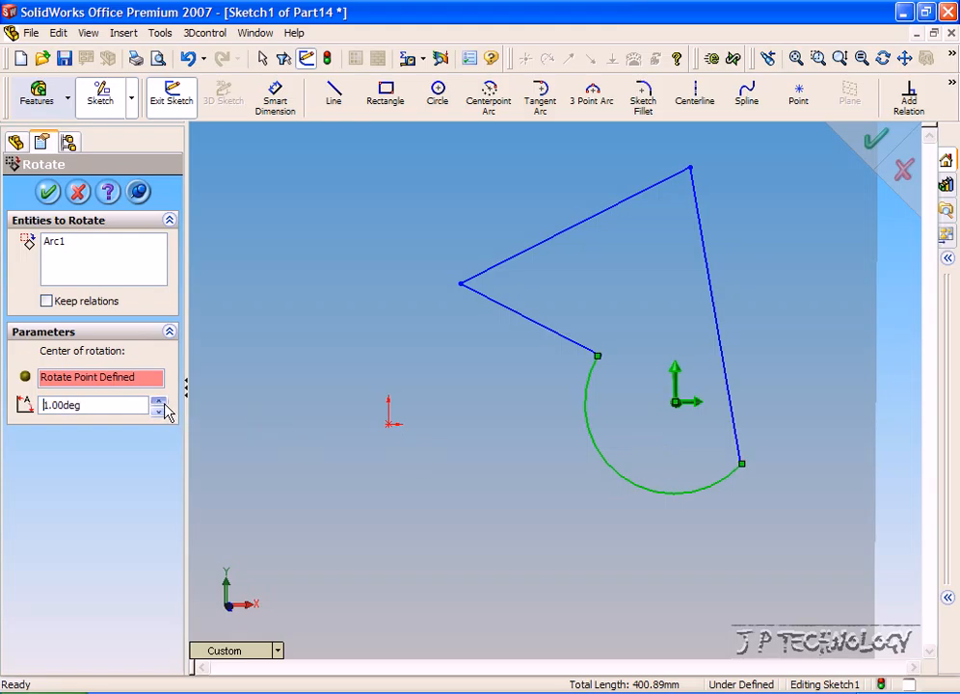
left_click_drag(159, 402, 161, 409)
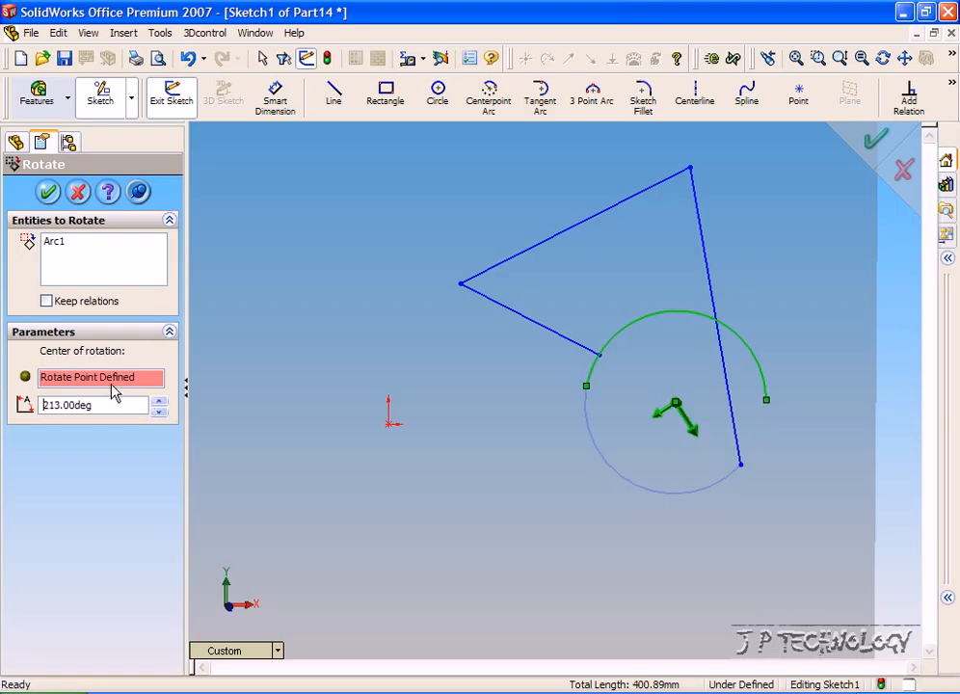
Redefine the center of rotation as the profile's leftmost vertex and preview the arc rotated by 21°
left_click(114, 378)
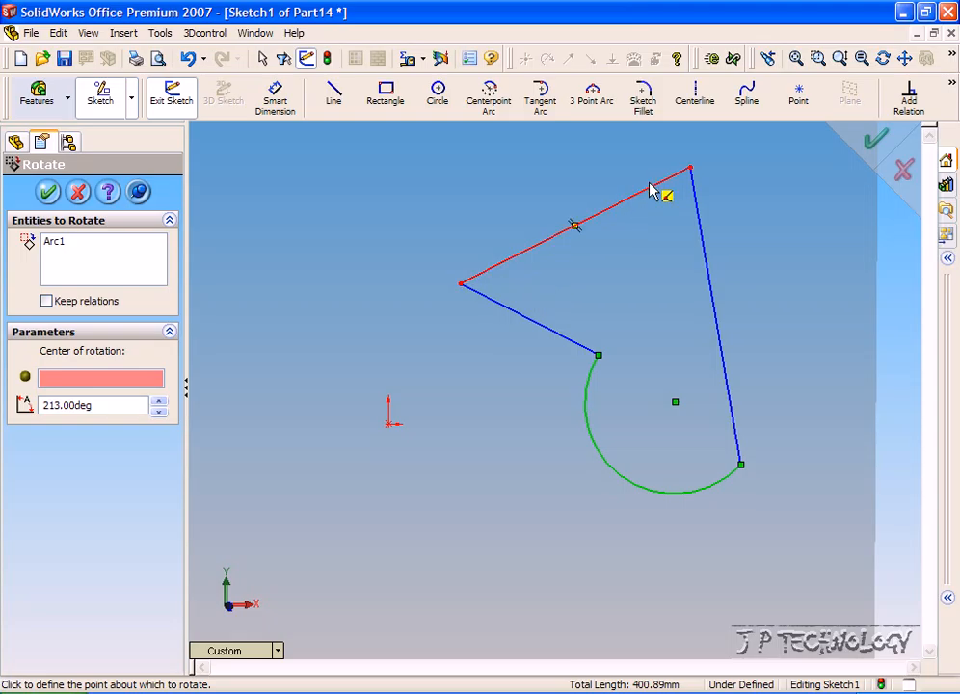
left_click(462, 286)
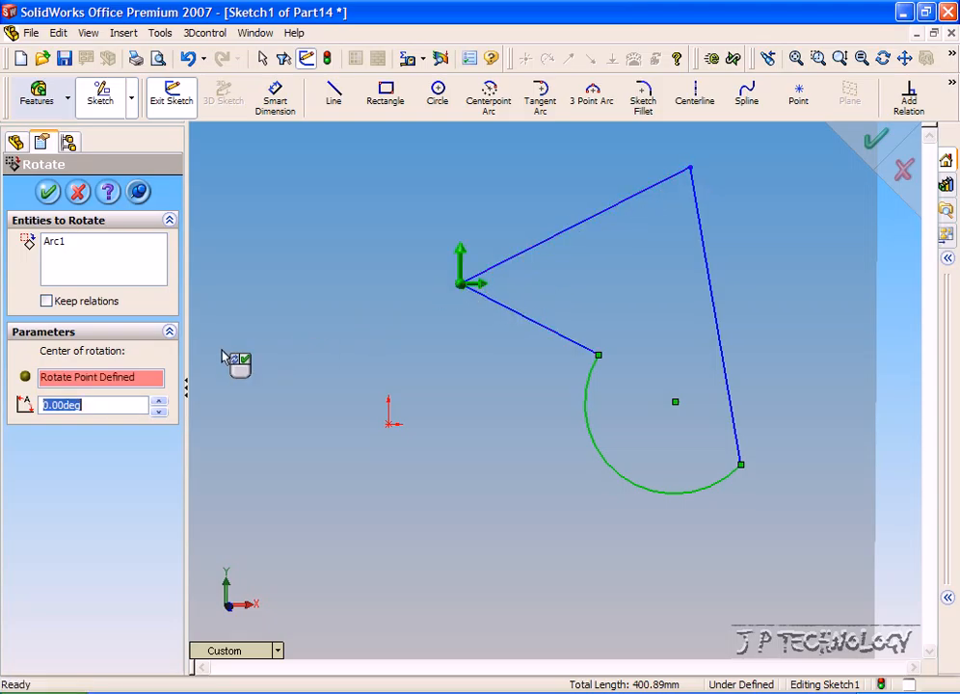
left_click_drag(161, 401, 160, 413)
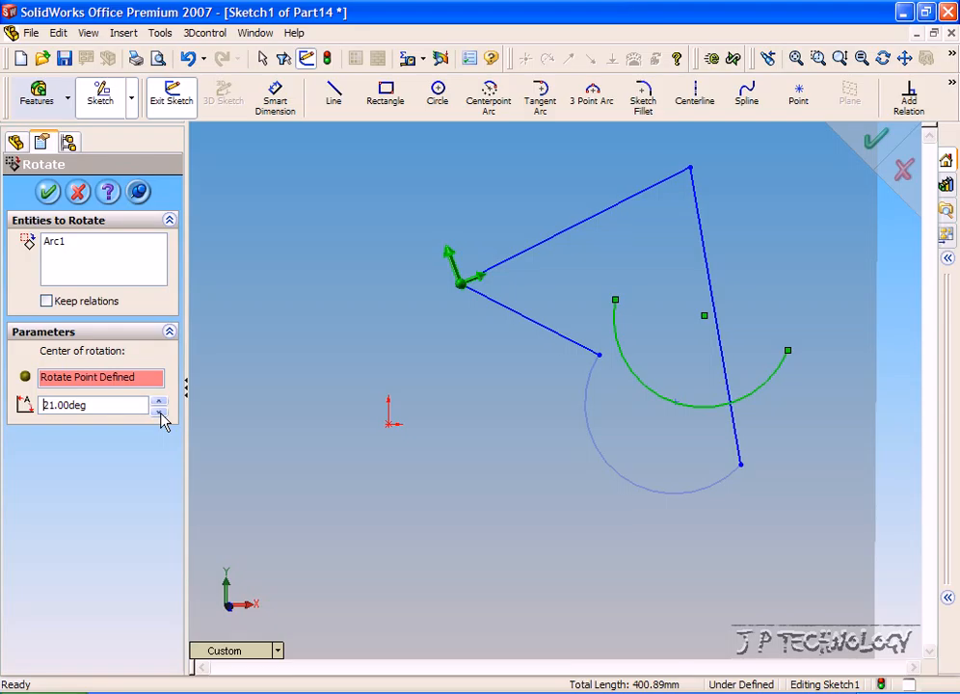
Redefine the center of rotation as the arc's center point and preview the arc rotated by 34°
left_click(104, 381)
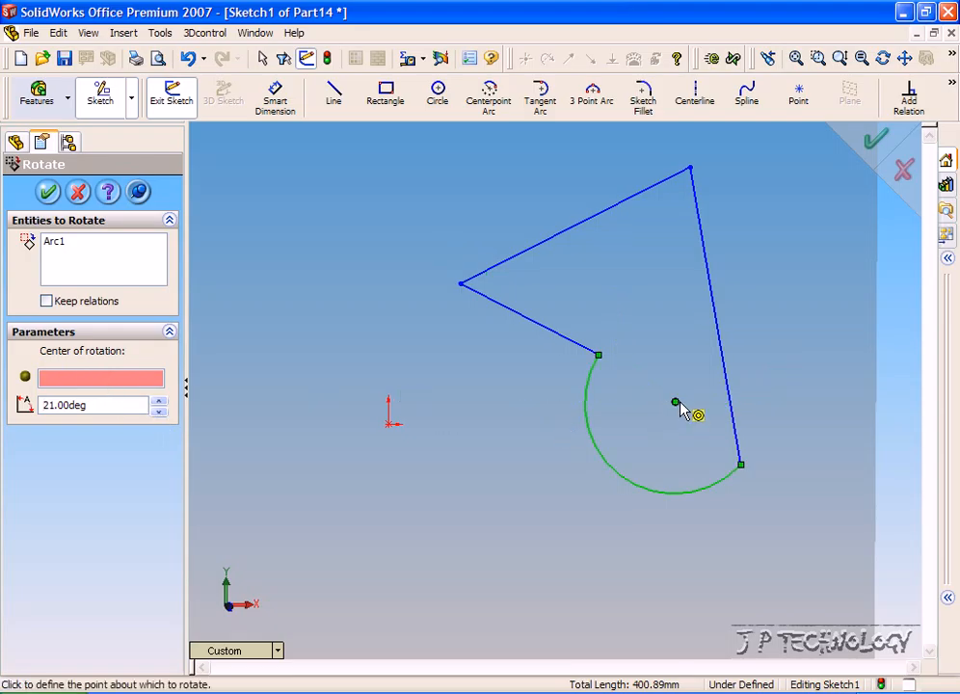
left_click(680, 402)
left_click(161, 403)
left_click_drag(161, 405, 161, 405)
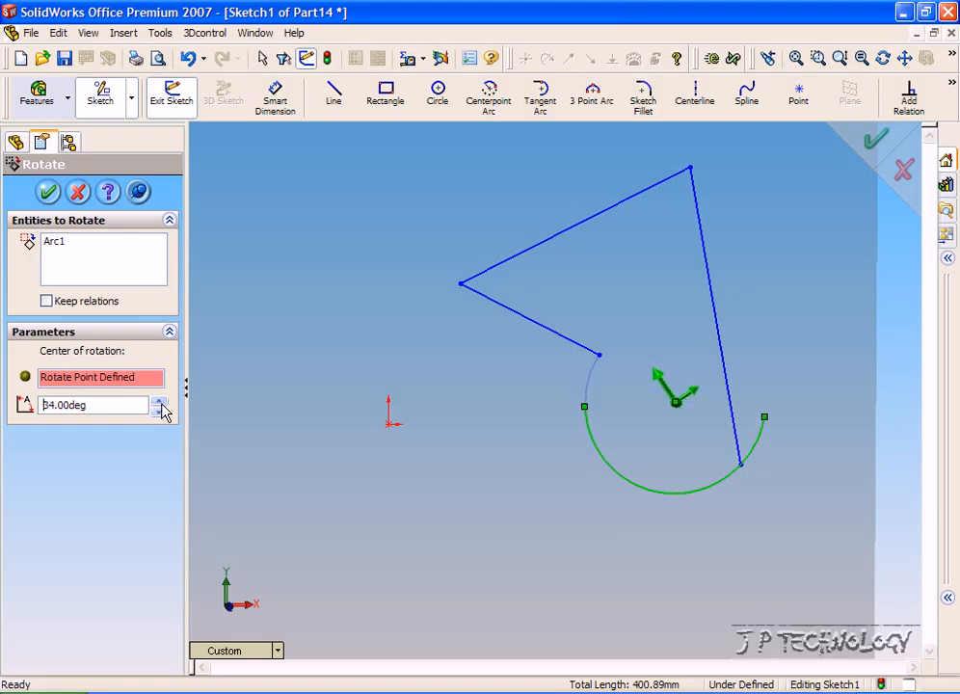
Move the center of rotation back to the profile's leftmost vertex and rotate the arc by 26°
left_click(143, 386)
left_click(461, 284)
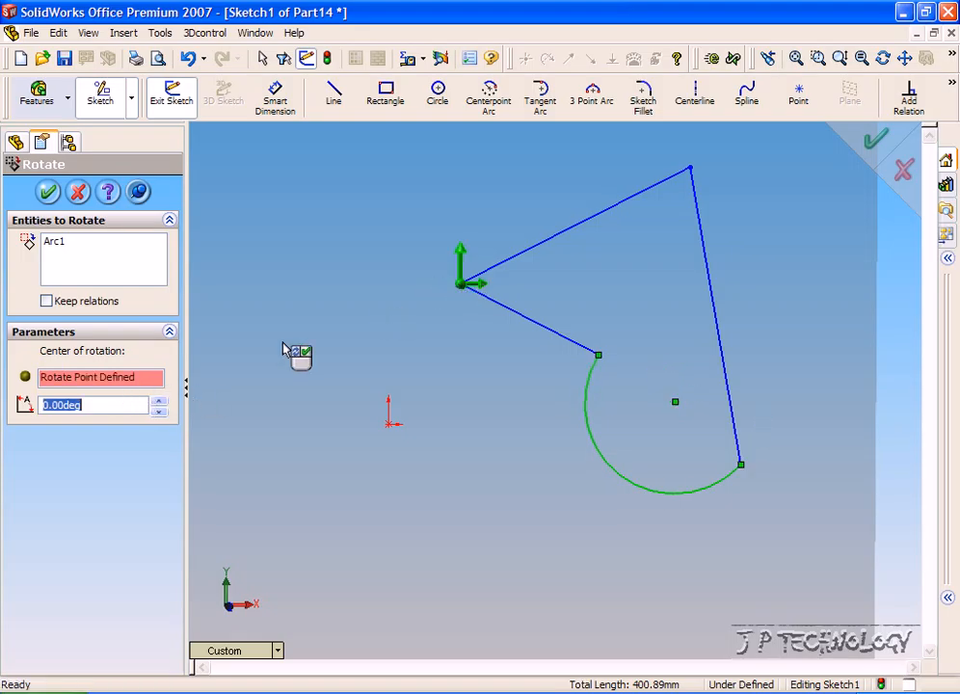
left_click_drag(161, 402, 161, 402)
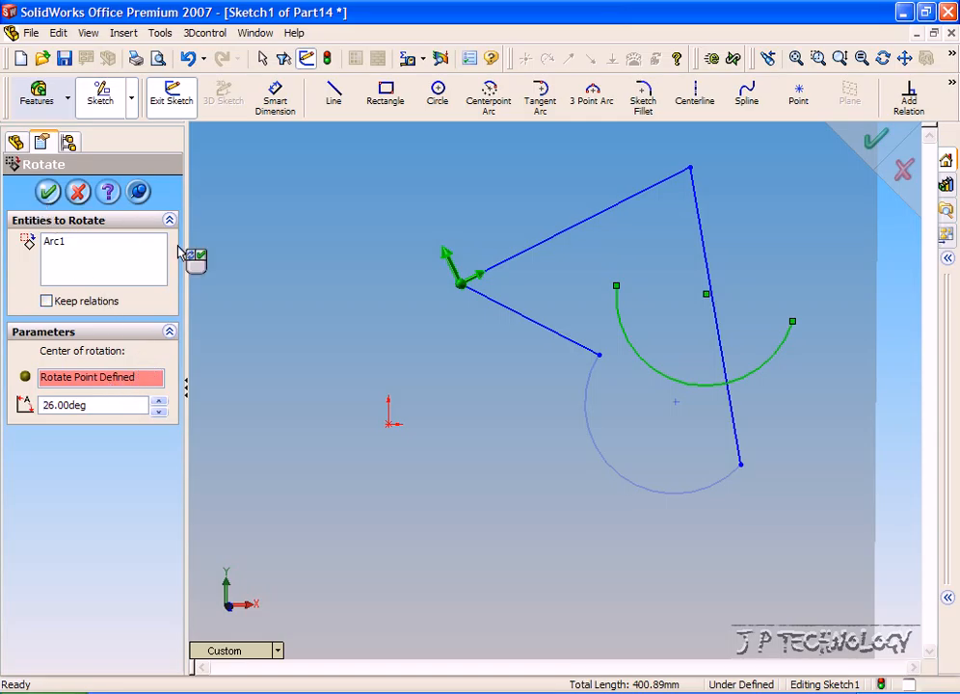
left_click(52, 196)
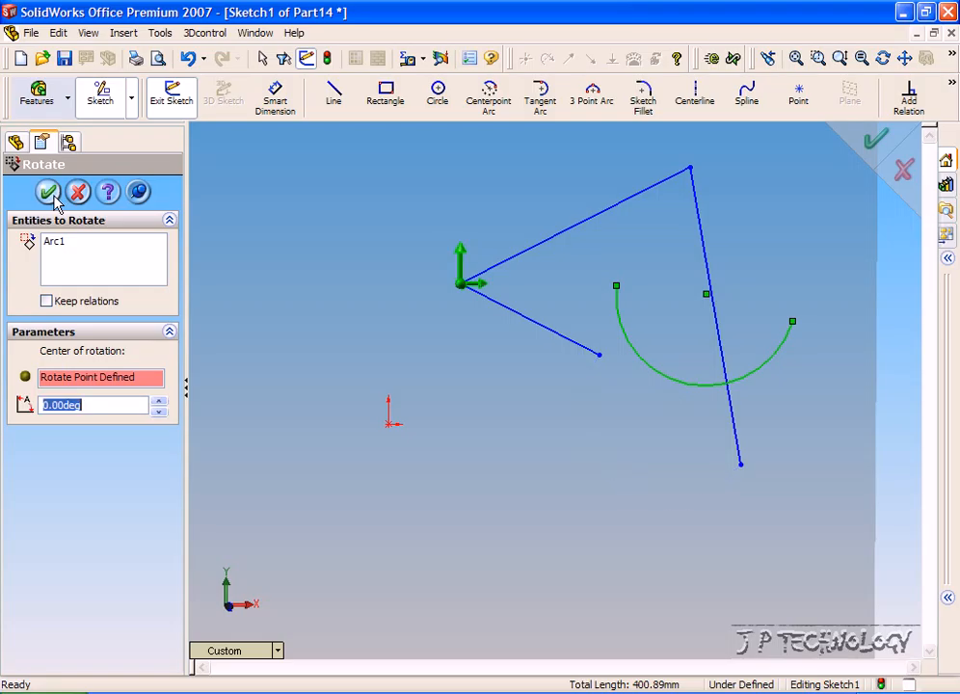
Replace the arc in the entities to rotate with the lower line starting at the leftmost vertex
left_click(580, 430)
mouse_move(516, 426)
middle_mouse_down()
mouse_move(514, 307)
mouse_move(489, 415)
middle_mouse_up()
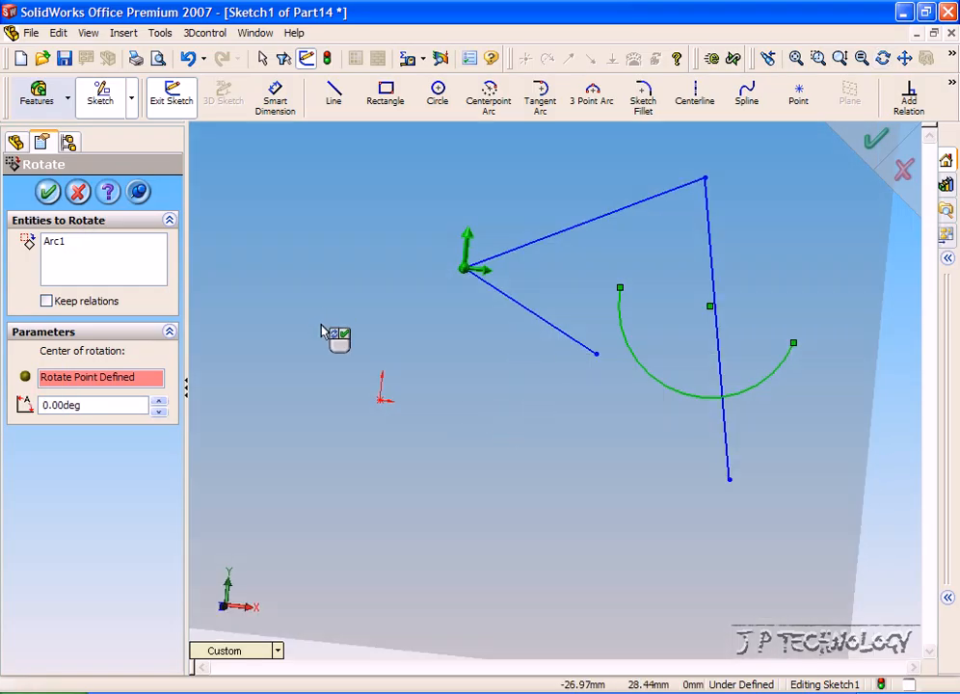
left_click(76, 250)
left_click(75, 244)
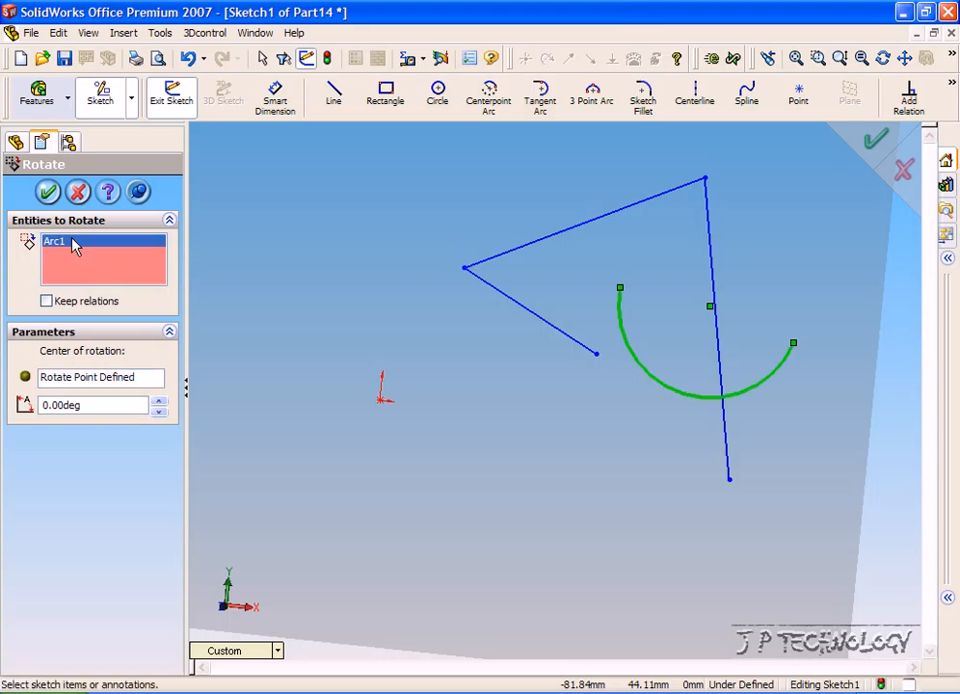
key("Delete")
left_click(510, 301)
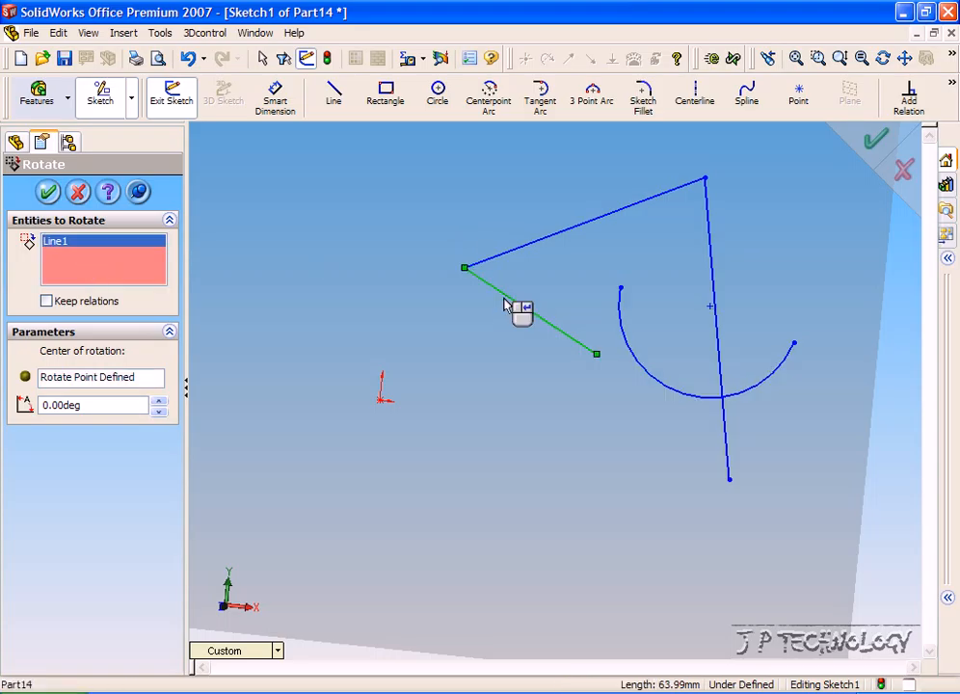
Rotate the lower line by 26° about the leftmost vertex so its free end meets the arc's start
left_click(78, 378)
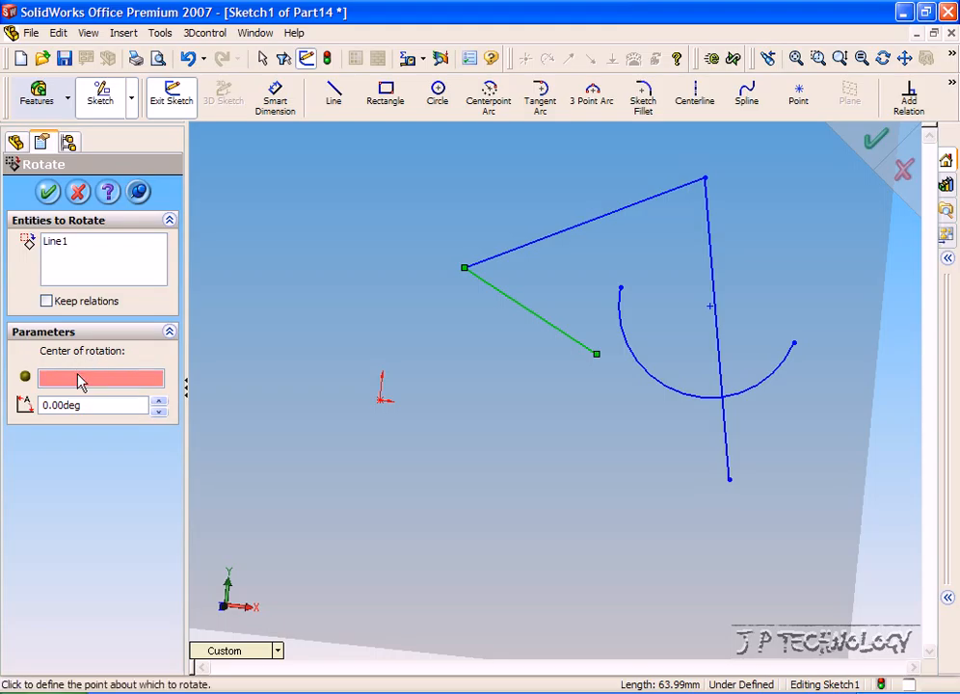
left_click(465, 268)
left_click(159, 401)
left_click(160, 402)
left_click(160, 402)
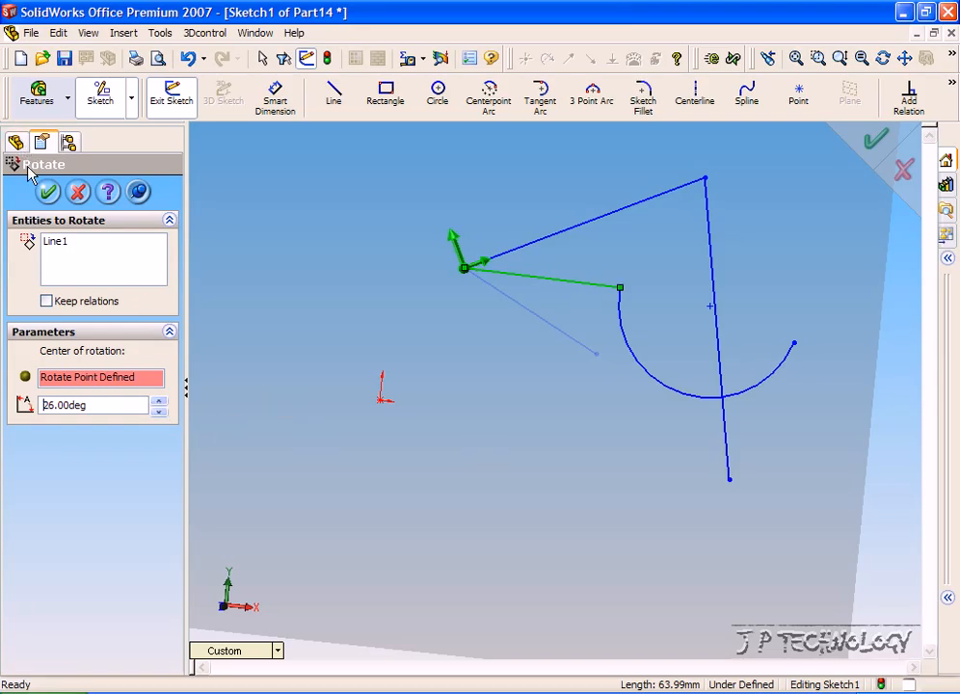
left_click(48, 191)
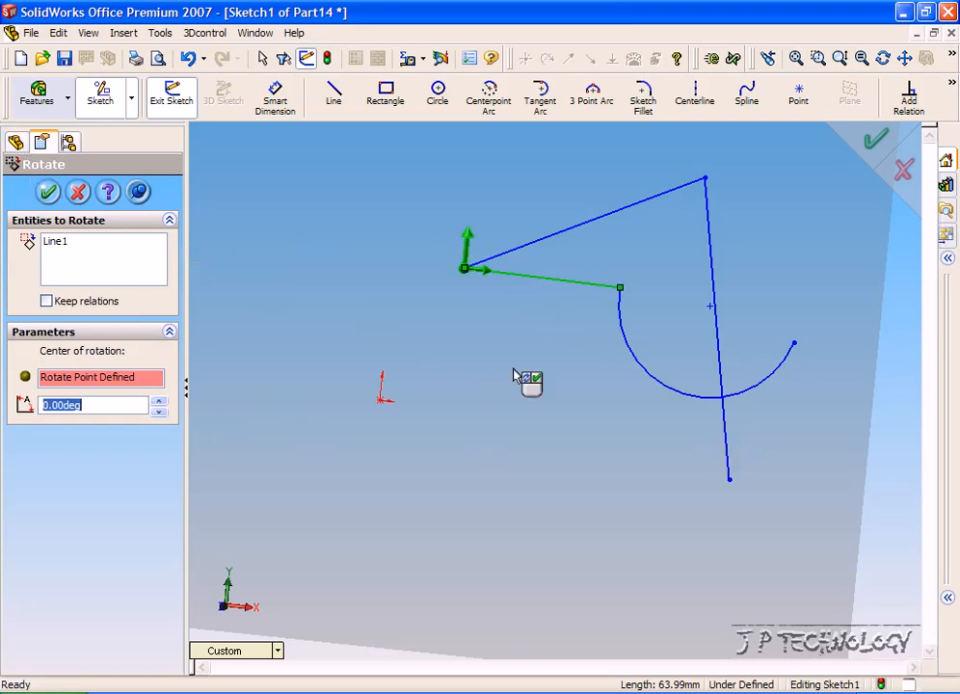
mouse_move(486, 371)
middle_mouse_down()
mouse_move(431, 385)
mouse_move(500, 375)
middle_mouse_up()
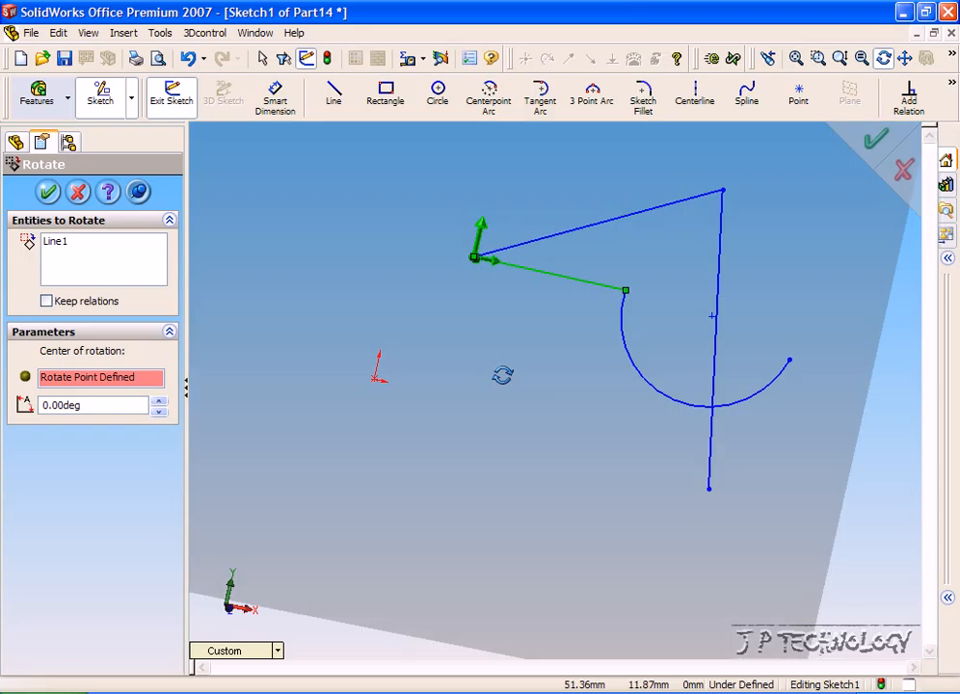
left_click_drag(711, 469, 528, 472)
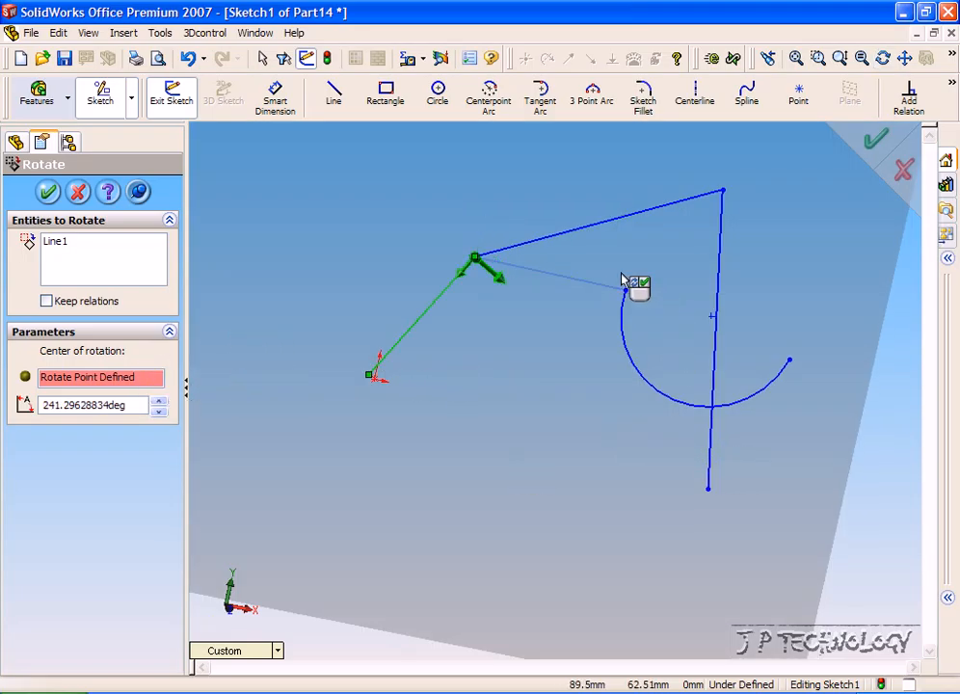
left_click_drag(645, 306, 631, 299)
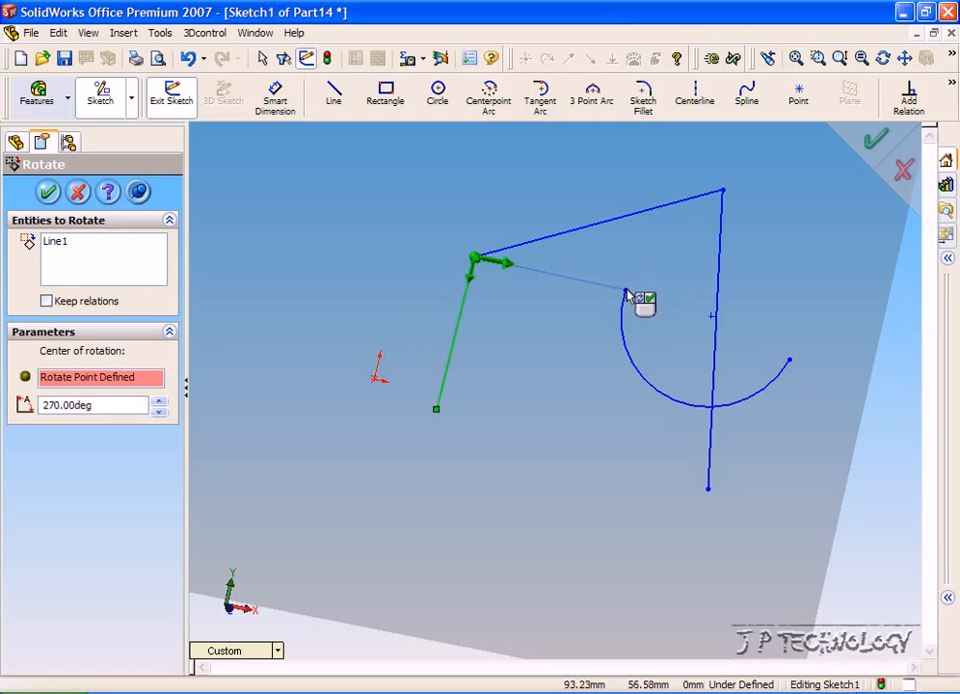
left_click(48, 192)
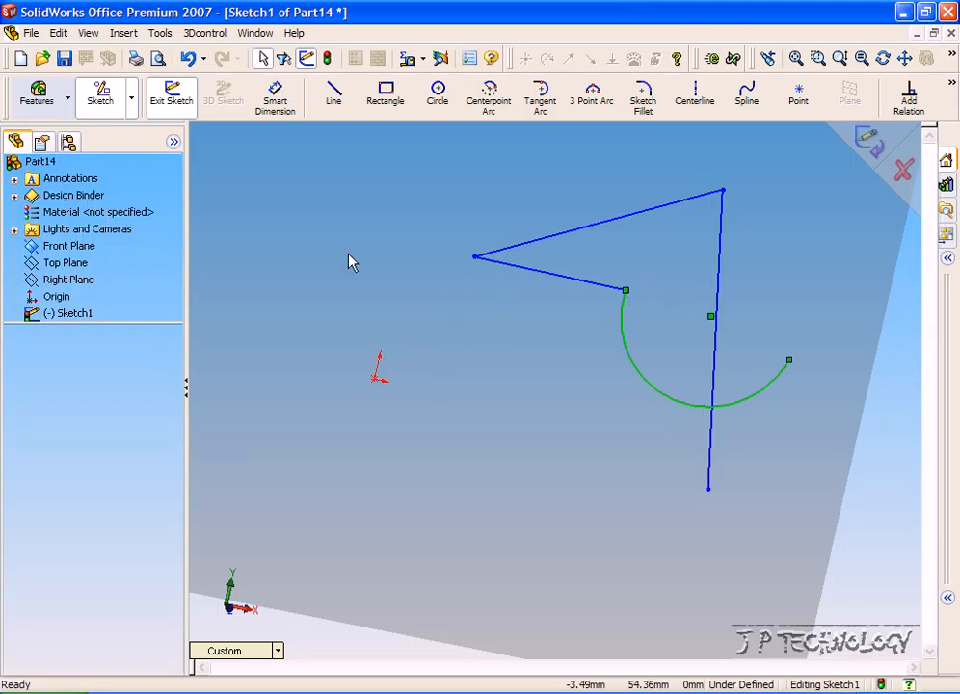
Restart the Rotate sketch tool and replace the preselected arc with the long, nearly vertical line
left_click(160, 32)
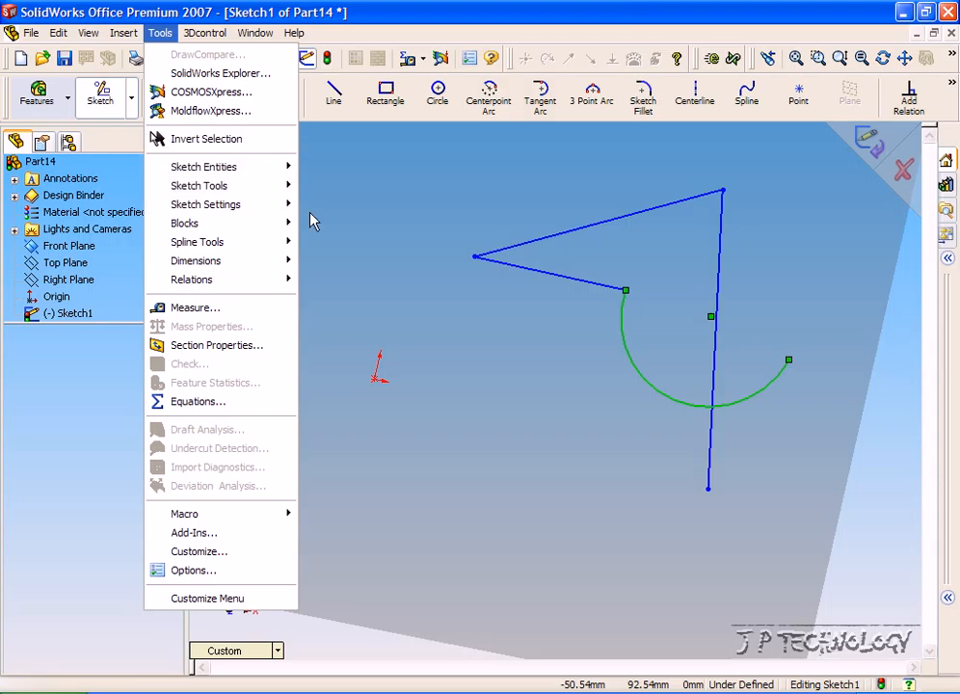
mouse_move(236, 188)
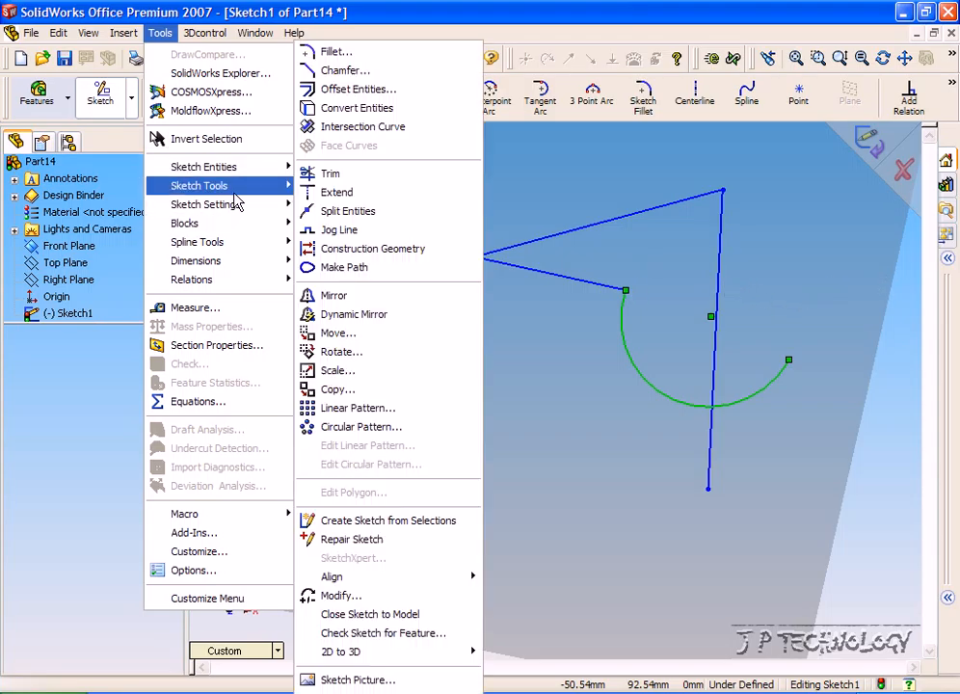
left_click(339, 353)
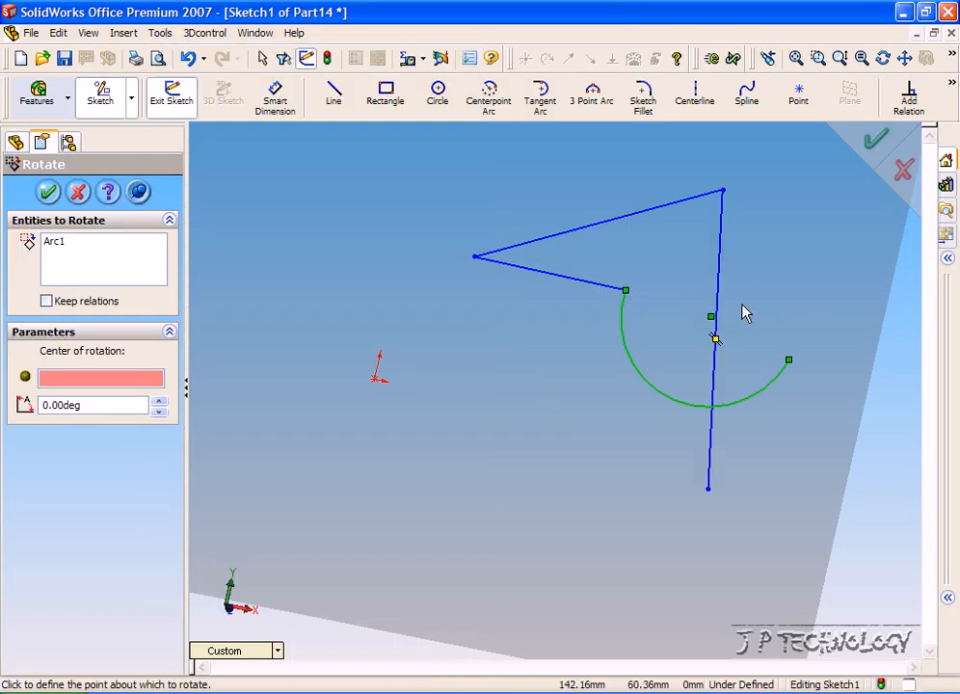
left_click(68, 252)
left_click(59, 243)
key("Delete")
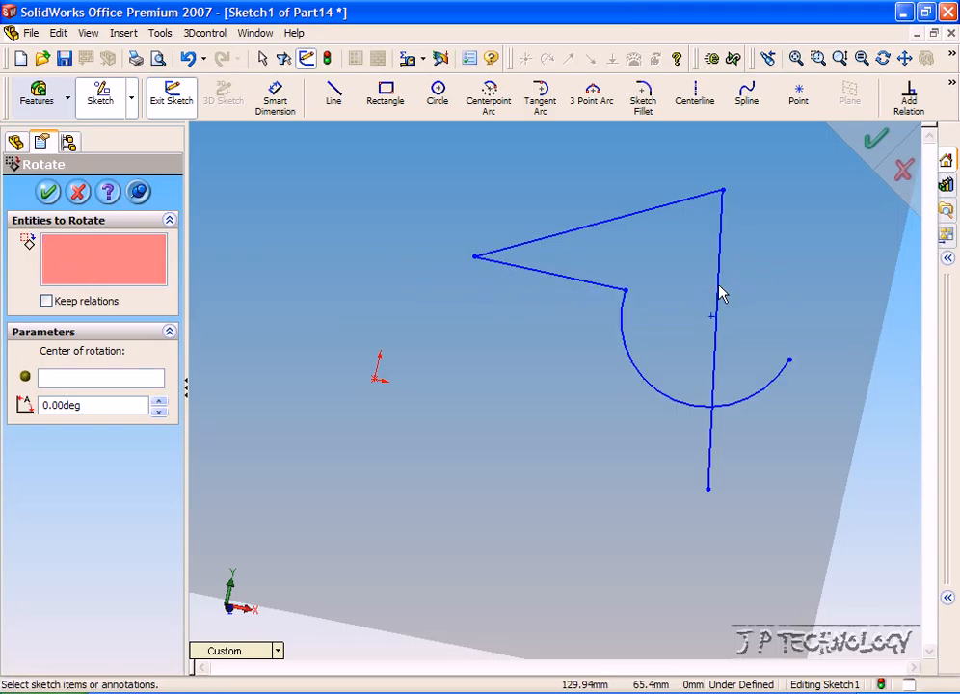
left_click(718, 294)
Rotate the long line by 24° about the upper apex so it passes through the arc's free end, and finish the rotation
left_click(129, 374)
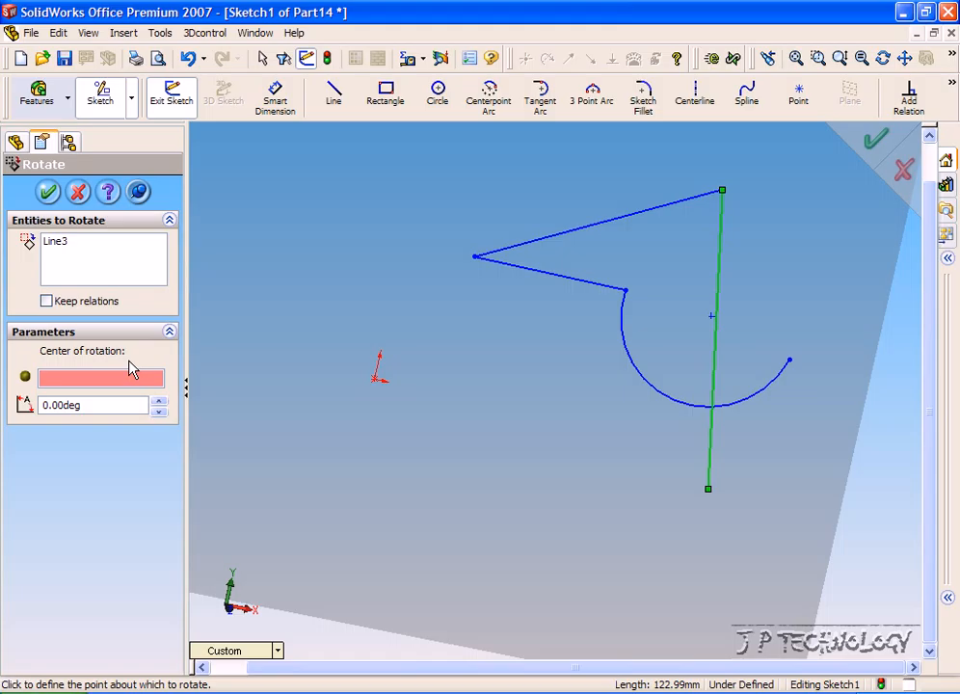
left_click(722, 192)
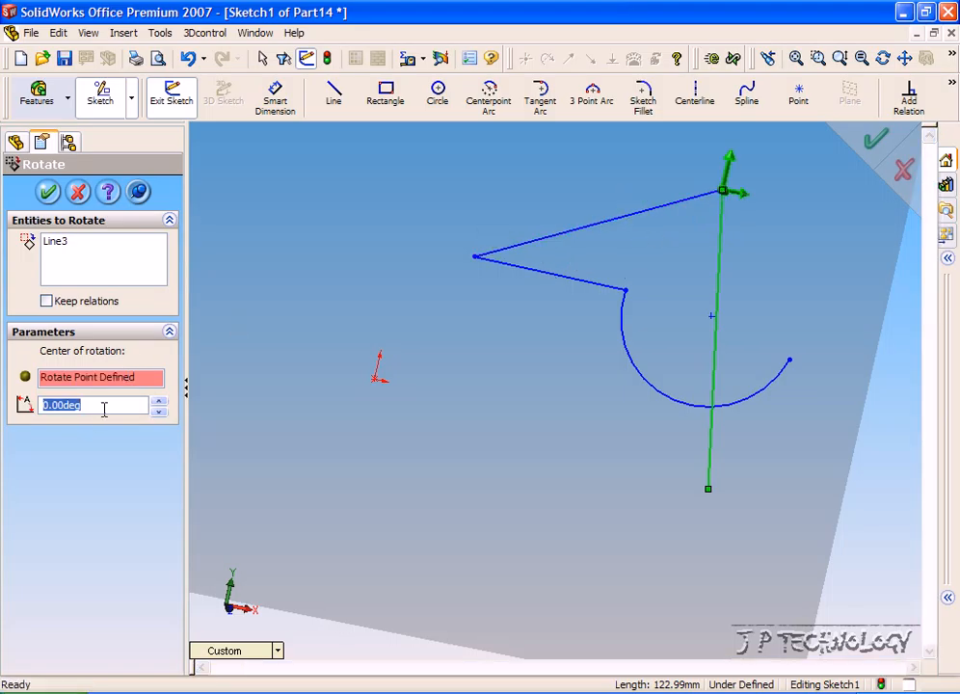
left_click(157, 403)
double_click(159, 403)
left_click_drag(159, 405, 159, 406)
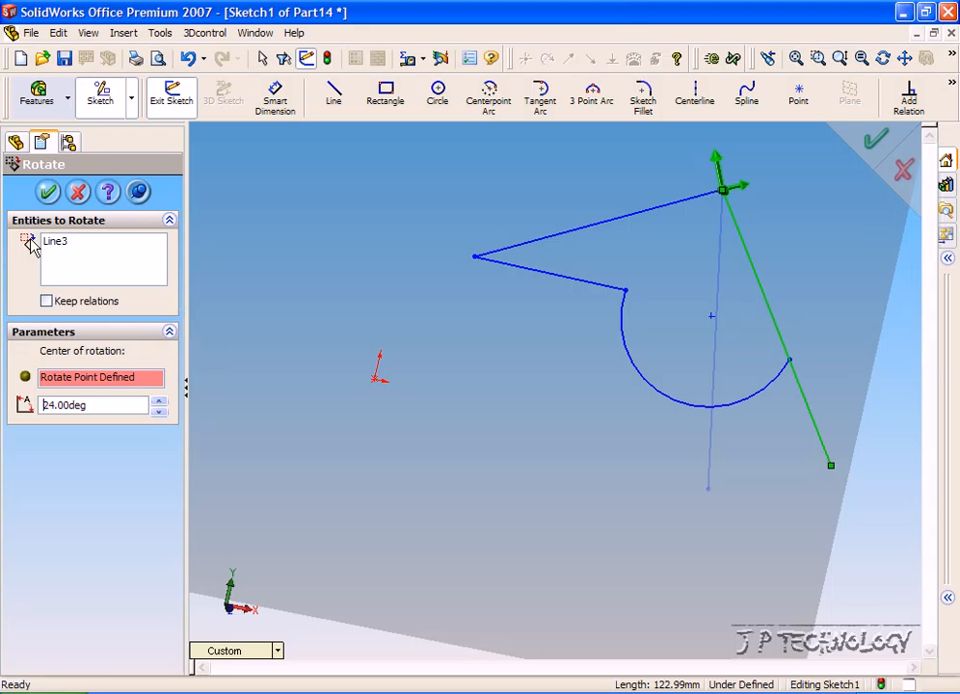
left_click(48, 191)
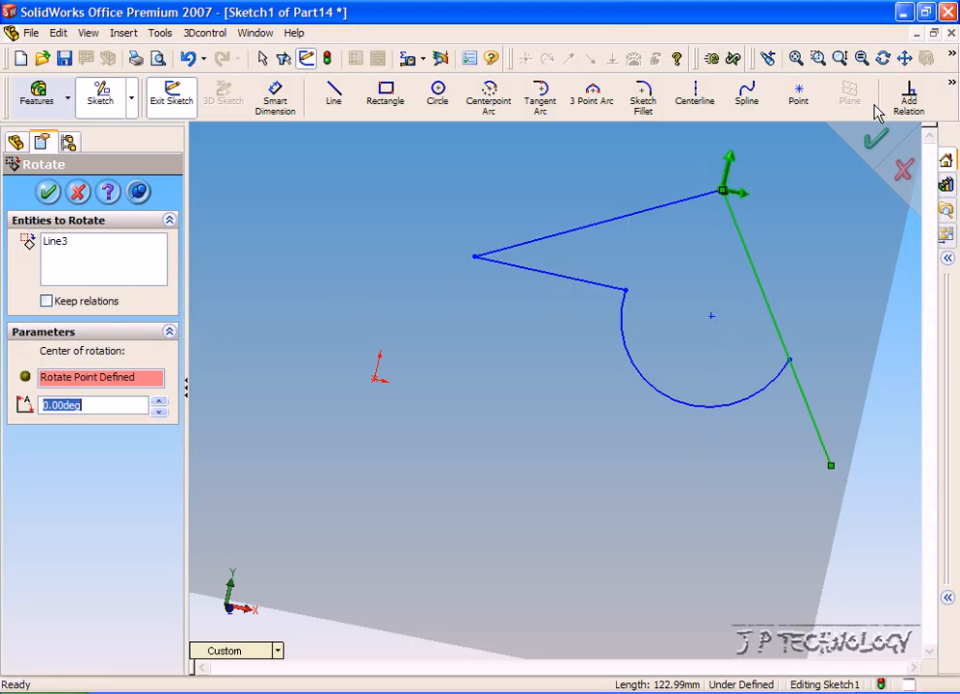
left_click(871, 140)
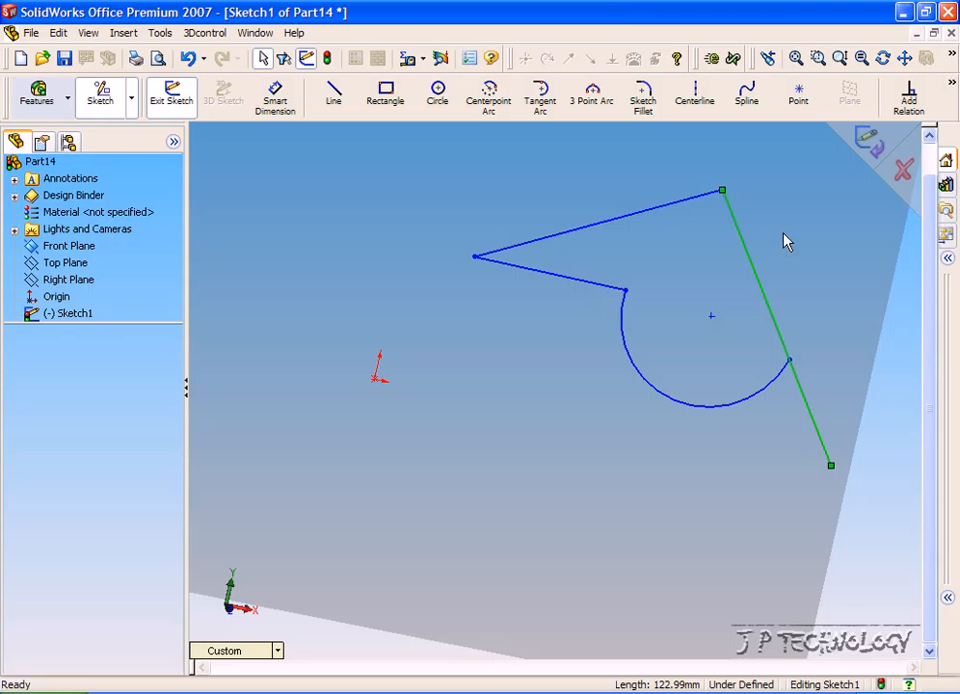
mouse_move(785, 240)
middle_mouse_down()
mouse_move(709, 242)
mouse_move(527, 212)
mouse_move(713, 221)
mouse_move(715, 234)
middle_mouse_up()
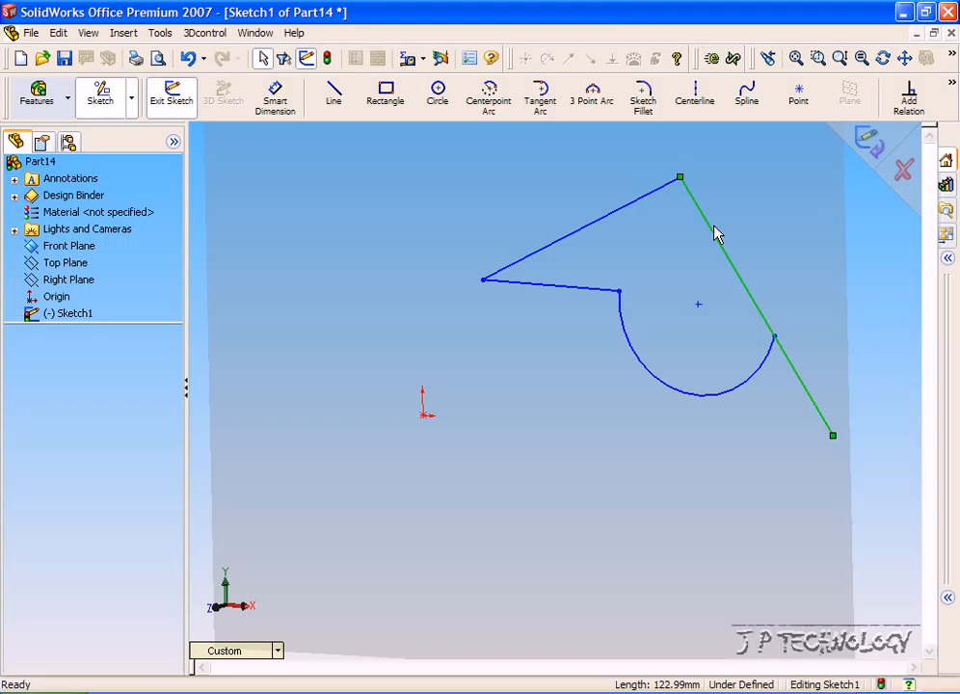
mouse_move(678, 271)
middle_mouse_down()
mouse_move(585, 277)
mouse_move(655, 285)
mouse_move(665, 280)
mouse_move(605, 271)
mouse_move(677, 266)
mouse_move(623, 276)
middle_mouse_up()
scroll(625, 278, "down", 5)
key("Escape")
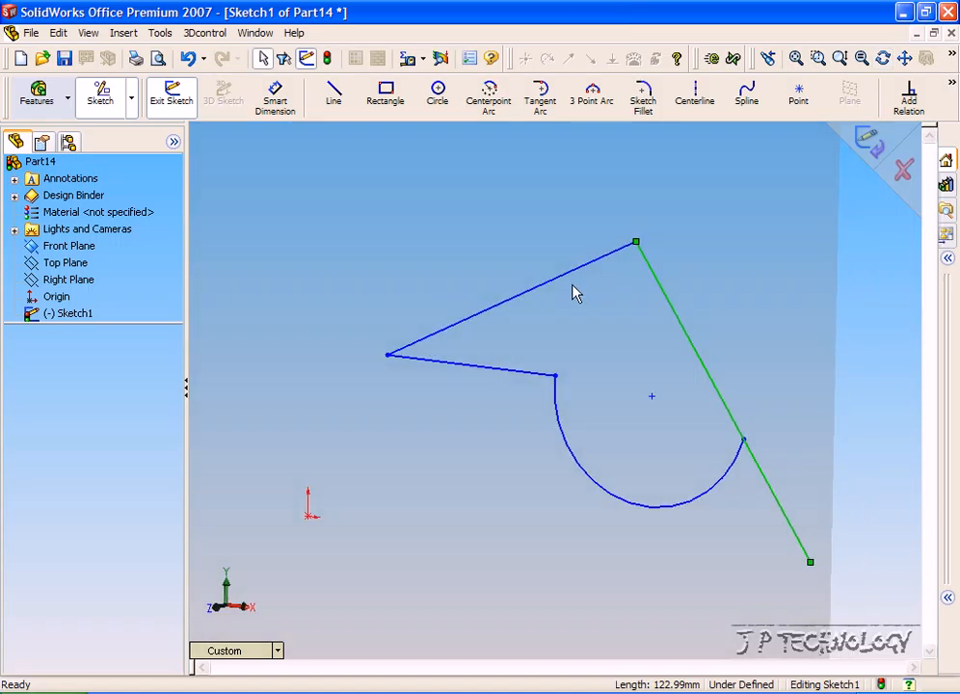